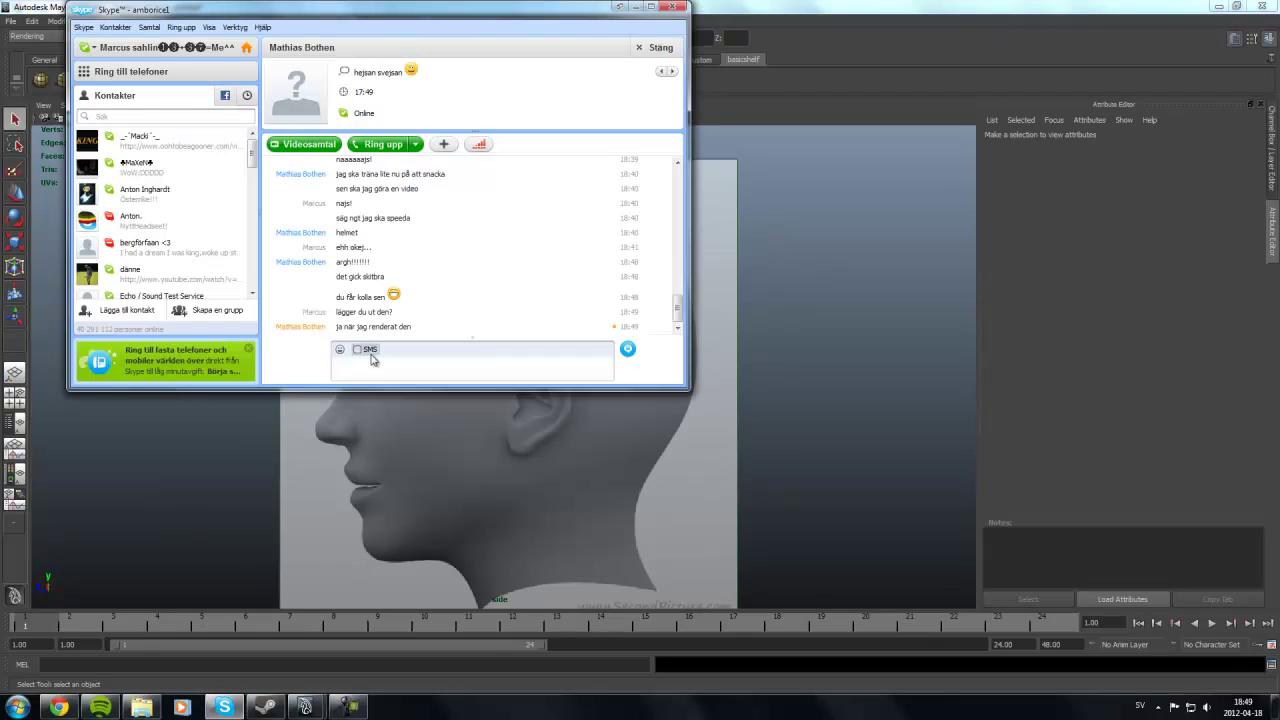
- Hide the Skype chat and bring the Maya head-reference scene to the front
{"action": "key", "text": "alt+Tab"}
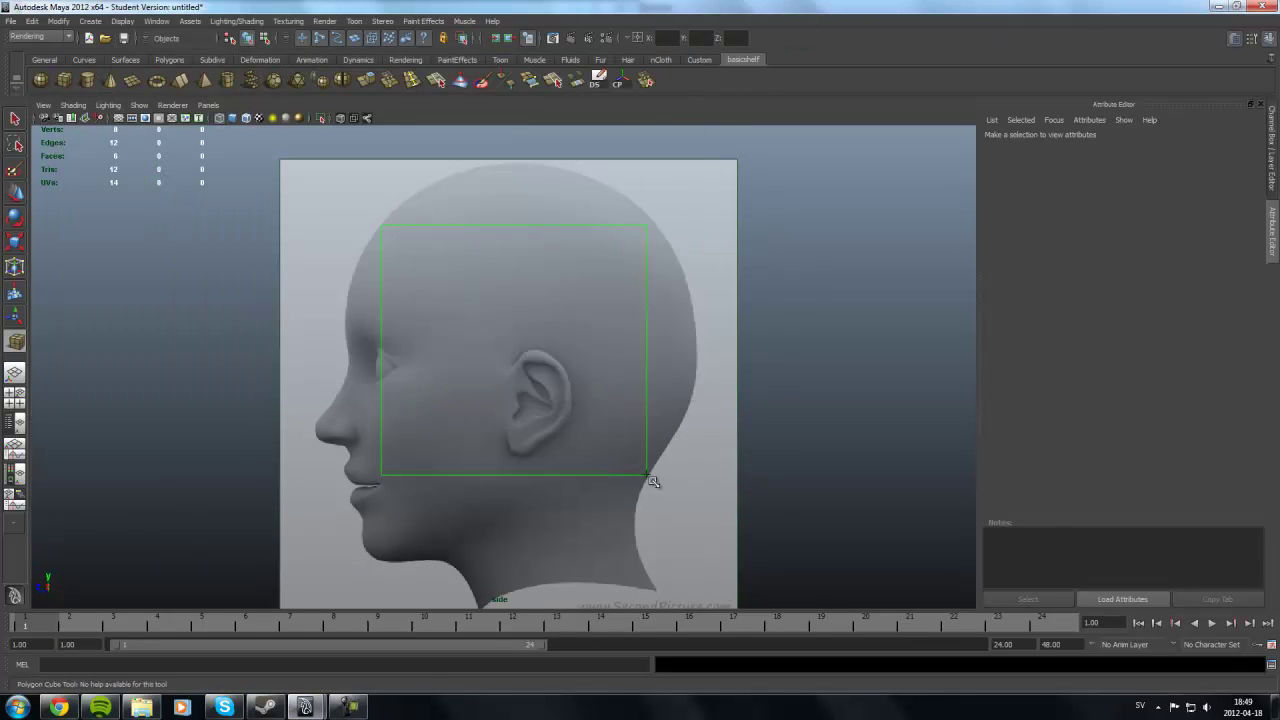
- In the front view, raise the cube's top vertices up to the head's crown
{"action": "key", "text": "space"}
{"action": "key", "text": "space"}
{"action": "key", "text": "w"}
{"action": "scroll", "coordinate": [551, 349], "scroll_direction": "down", "scroll_amount": 3}
{"action": "left_click", "coordinate": [610, 376]}
{"action": "left_click_drag", "start_coordinate": [610, 376], "coordinate": [470, 330]}
{"action": "left_click_drag", "start_coordinate": [528, 300], "coordinate": [532, 232]}
{"action": "middle_click_drag", "start_coordinate": [600, 605], "coordinate": [604, 410], "text": "alt"}
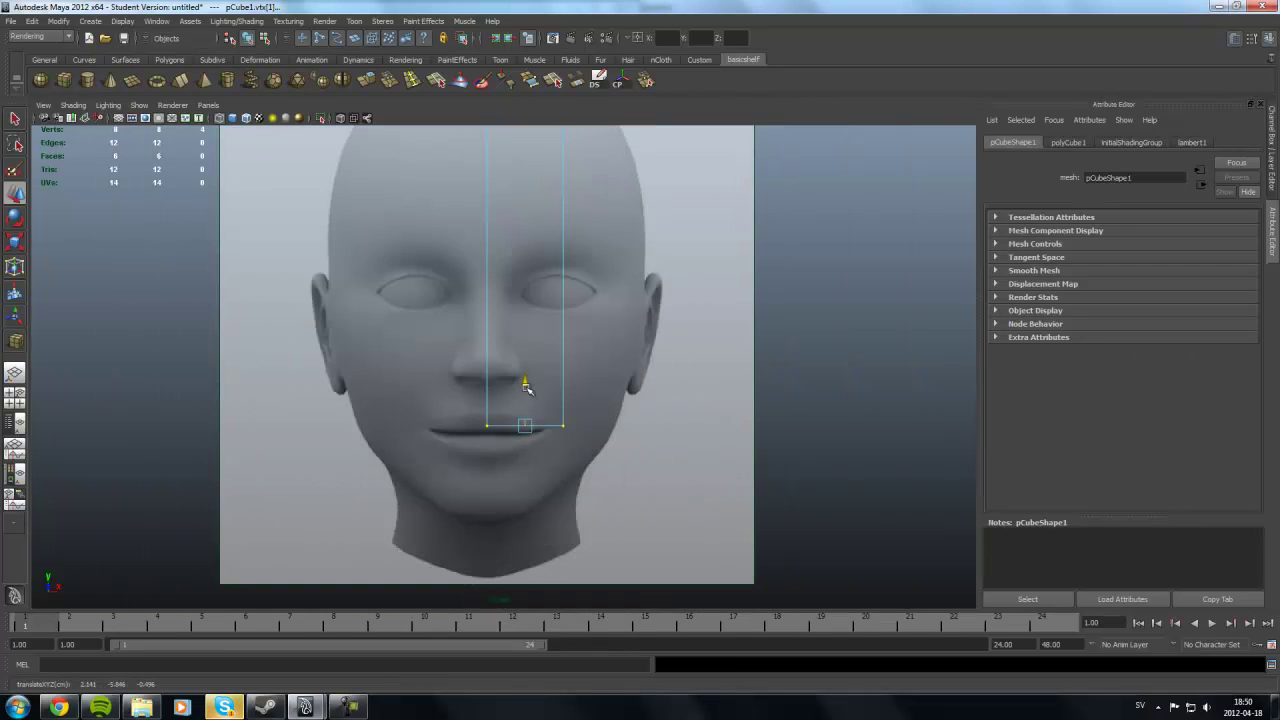
- In the side view, insert two edge loops and move the lower vertices to fit the head
{"action": "key", "text": "space"}
{"action": "key", "text": "space"}
{"action": "left_click", "coordinate": [393, 520]}
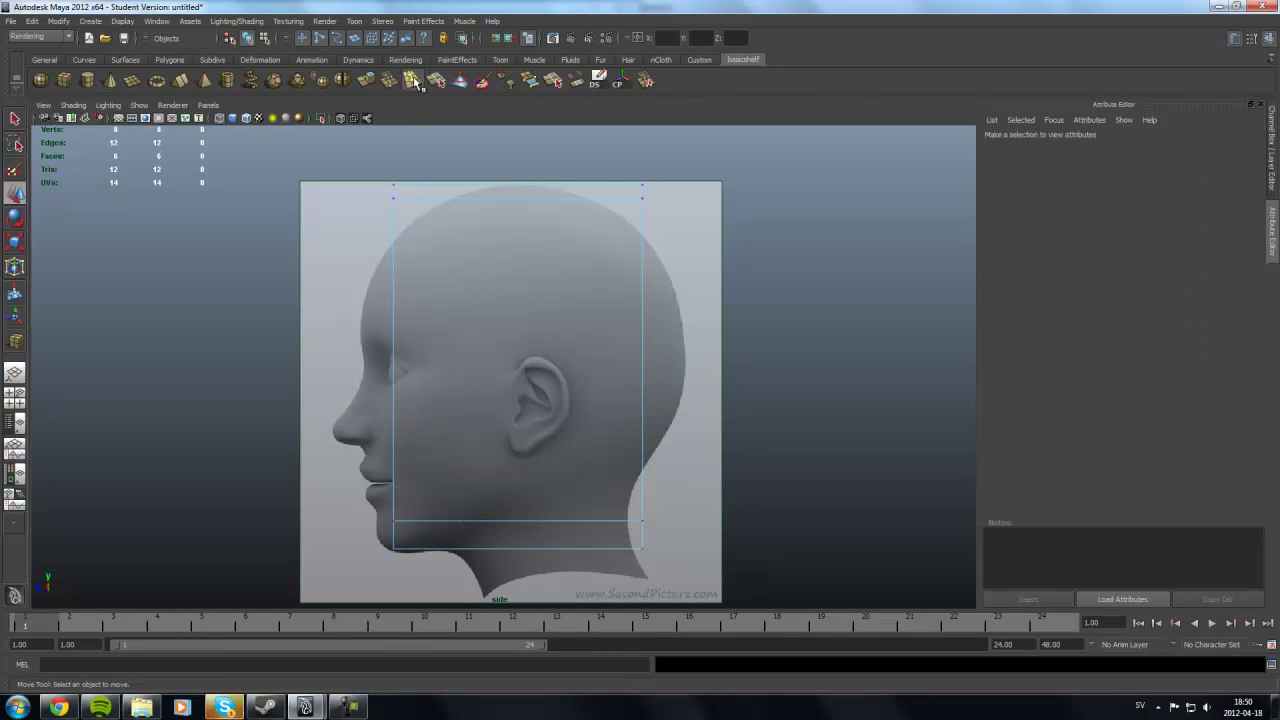
{"action": "left_click", "coordinate": [394, 188]}
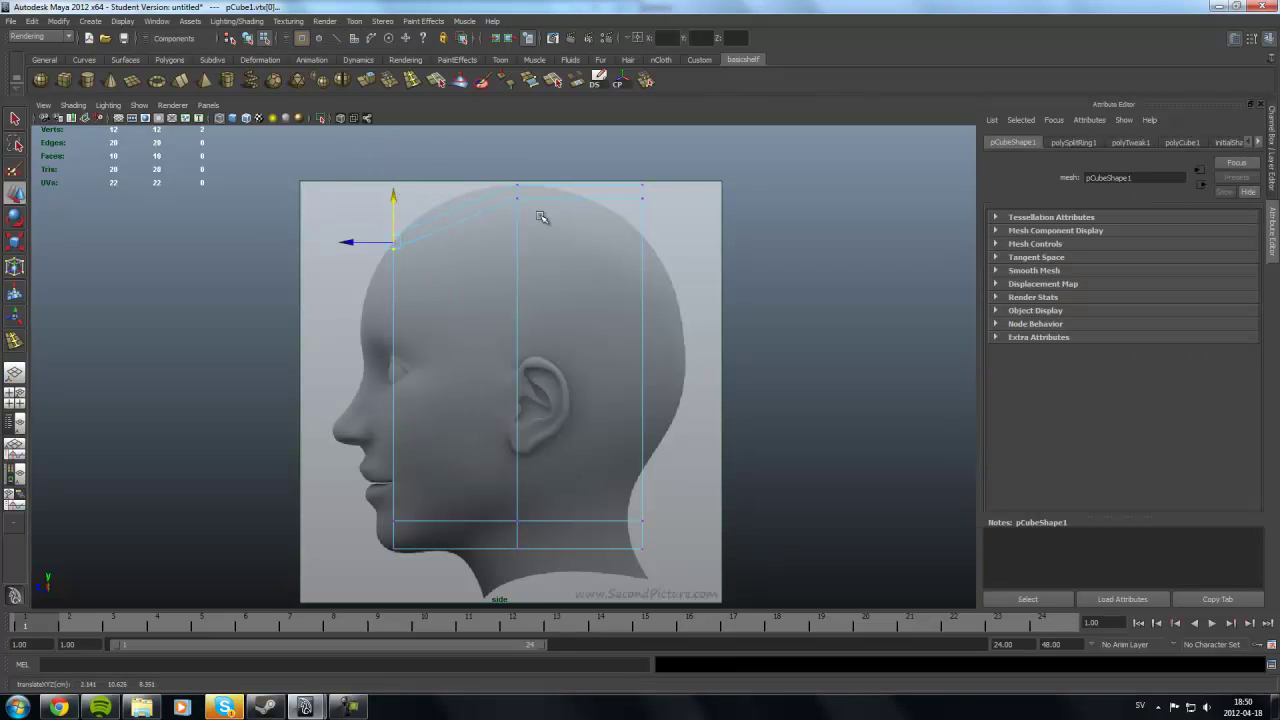
{"action": "middle_click_drag", "start_coordinate": [560, 412], "coordinate": [556, 285], "text": "alt"}
{"action": "left_click_drag", "start_coordinate": [675, 501], "coordinate": [563, 286]}
{"action": "left_click", "coordinate": [671, 298]}
{"action": "left_click_drag", "start_coordinate": [537, 457], "coordinate": [514, 320]}
{"action": "middle_click_drag", "start_coordinate": [514, 320], "coordinate": [490, 434], "text": "alt"}
{"action": "left_click", "coordinate": [619, 285]}
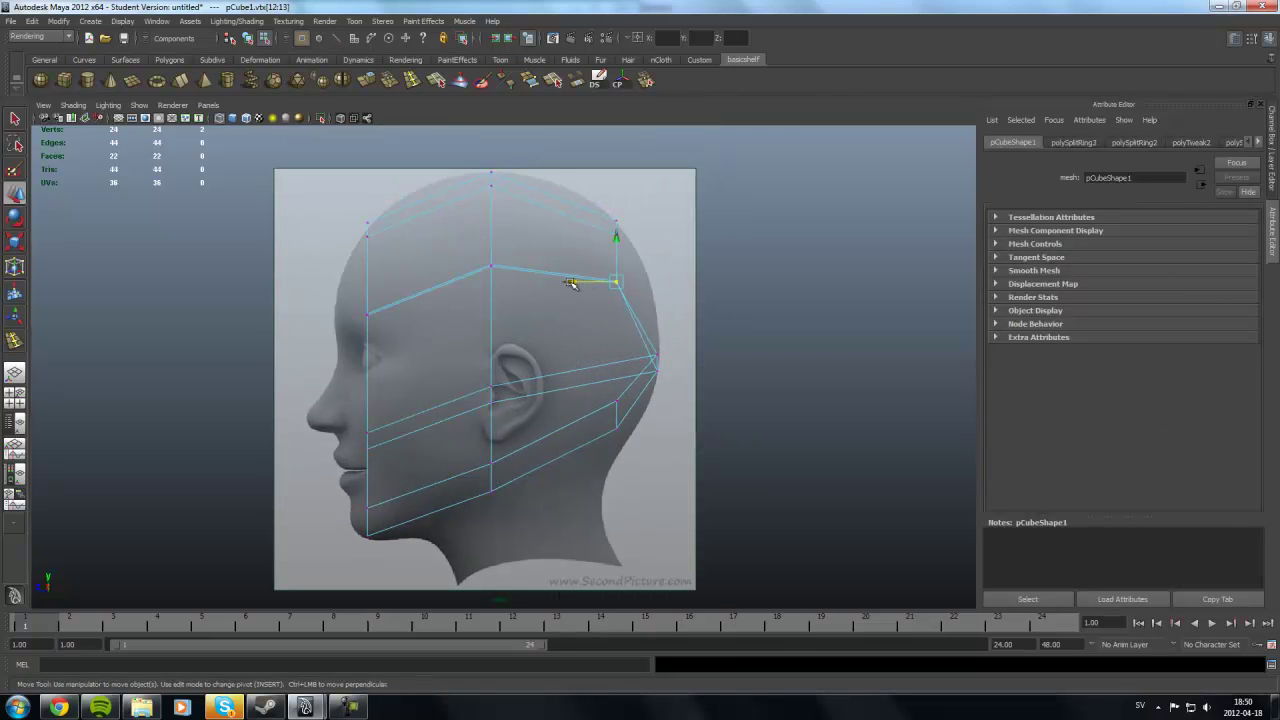
- Fit the forehead vertex to the profile and extrude the side faces outward
{"action": "middle_click_drag", "start_coordinate": [585, 280], "coordinate": [680, 280], "text": "alt"}
{"action": "left_click_drag", "start_coordinate": [440, 314], "coordinate": [400, 314]}
{"action": "middle_click_drag", "start_coordinate": [524, 455], "coordinate": [524, 400], "text": "alt"}
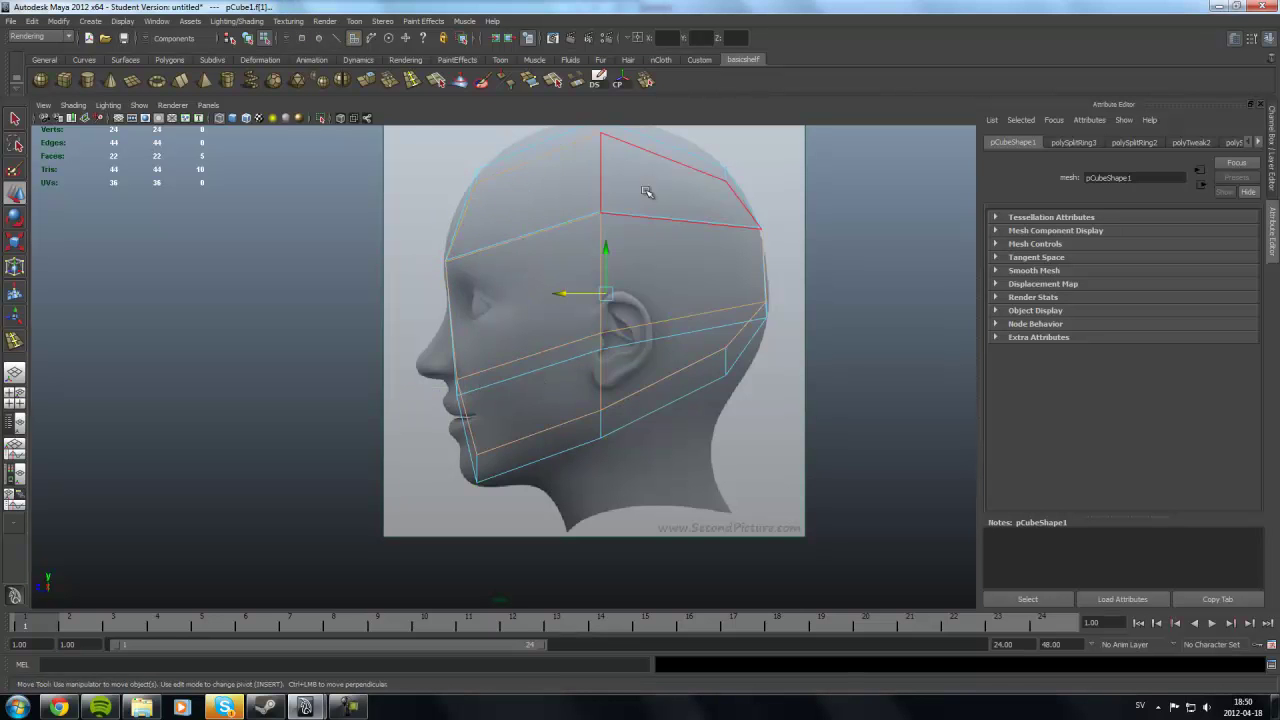
{"action": "key", "text": "5"}
{"action": "left_click", "coordinate": [367, 85]}
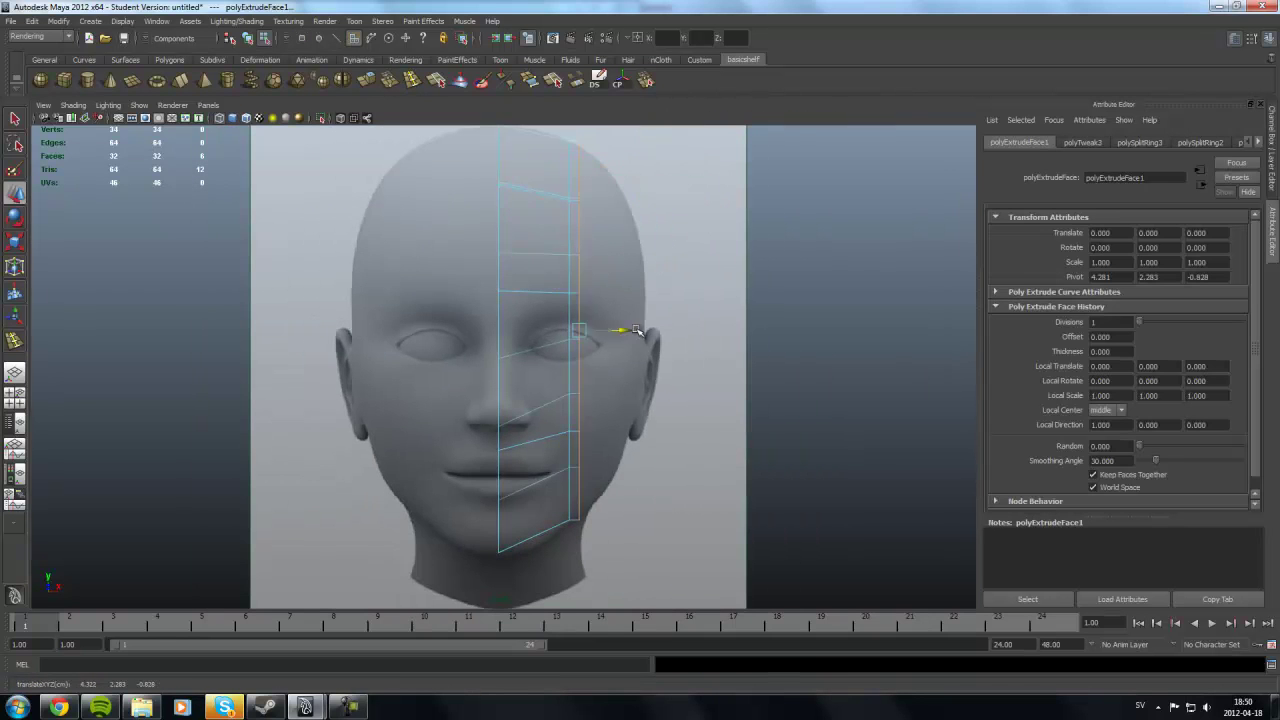
- Extrude the helmet's side faces a second time
{"action": "key", "text": "space"}
{"action": "key", "text": "space"}
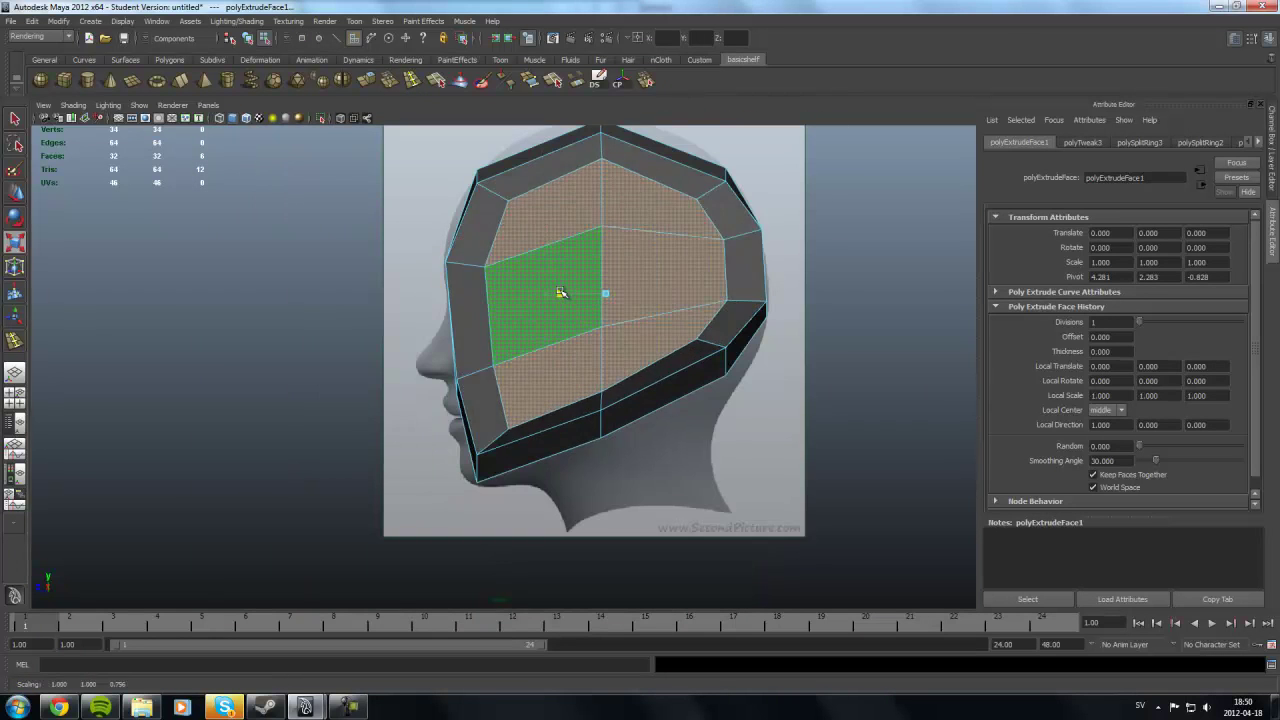
{"action": "key", "text": "space"}
{"action": "key", "text": "space"}
{"action": "left_click", "coordinate": [370, 80]}
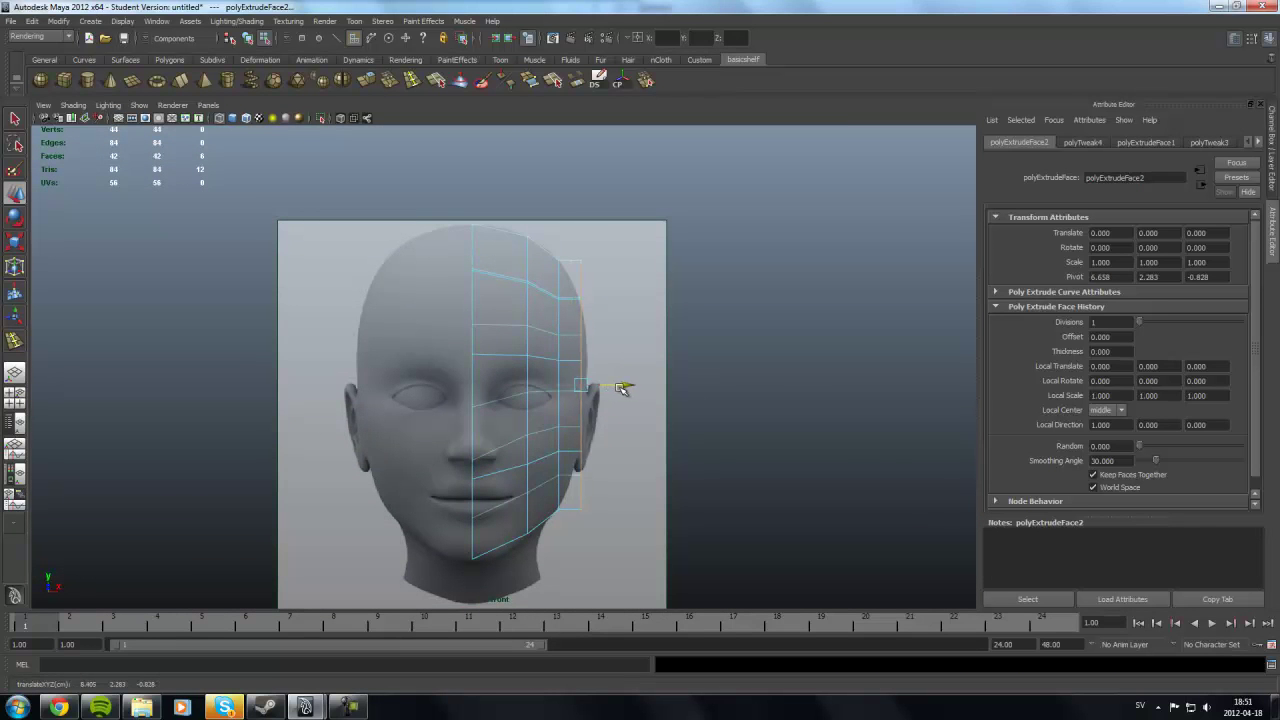
{"action": "key", "text": "space"}
{"action": "key", "text": "space"}
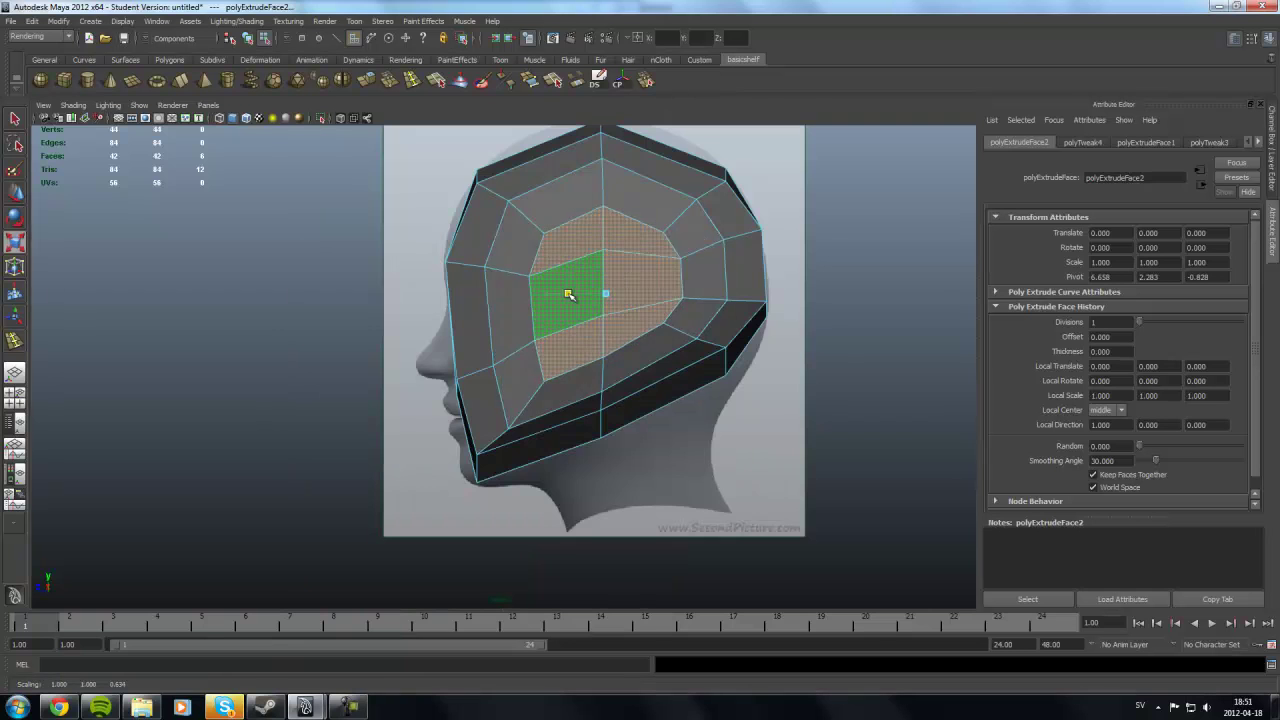
{"action": "key", "text": "space"}
- Extrude the inner side faces once more and scale them slightly smaller
{"action": "key", "text": "space"}
{"action": "key", "text": "ctrl+e"}
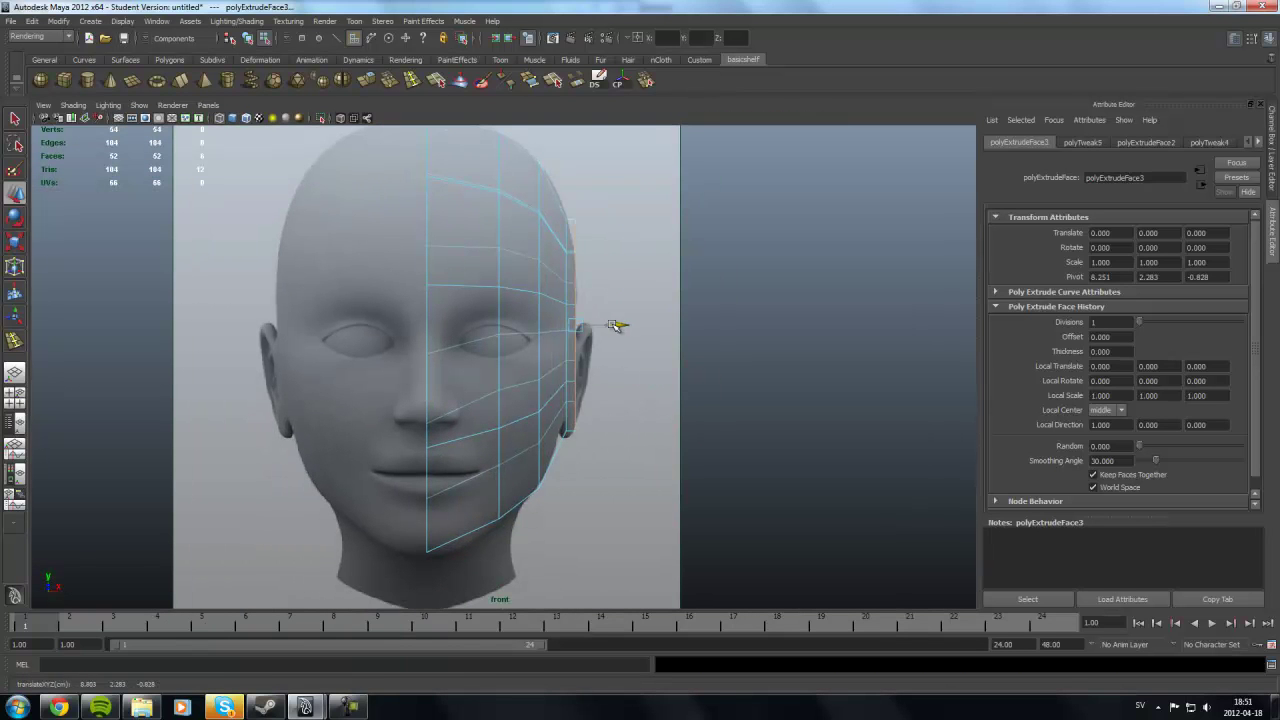
{"action": "key", "text": "r"}
{"action": "left_click_drag", "start_coordinate": [588, 280], "coordinate": [580, 277]}
{"action": "key", "text": "space"}
{"action": "key", "text": "space"}
{"action": "key", "text": "space"}
{"action": "key", "text": "space"}
- Orbit the perspective view to inspect the tapered helmet shell
{"action": "left_click", "coordinate": [683, 289]}
{"action": "mouse_move", "coordinate": [683, 289]}
{"action": "left_mouse_down", "text": "alt"}
{"action": "mouse_move", "coordinate": [577, 486]}
{"action": "mouse_move", "coordinate": [547, 482]}
{"action": "mouse_move", "coordinate": [543, 506]}
{"action": "mouse_move", "coordinate": [580, 491]}
{"action": "mouse_move", "coordinate": [585, 426]}
{"action": "mouse_move", "coordinate": [517, 491]}
{"action": "mouse_move", "coordinate": [620, 491]}
{"action": "mouse_move", "coordinate": [447, 482]}
{"action": "left_mouse_up", "text": "alt"}
{"action": "left_click", "coordinate": [580, 486]}
{"action": "left_click", "coordinate": [620, 491]}
{"action": "left_click", "coordinate": [447, 482]}
- Insert two edge loops across the half-shell in the side view
{"action": "left_click", "coordinate": [625, 478]}
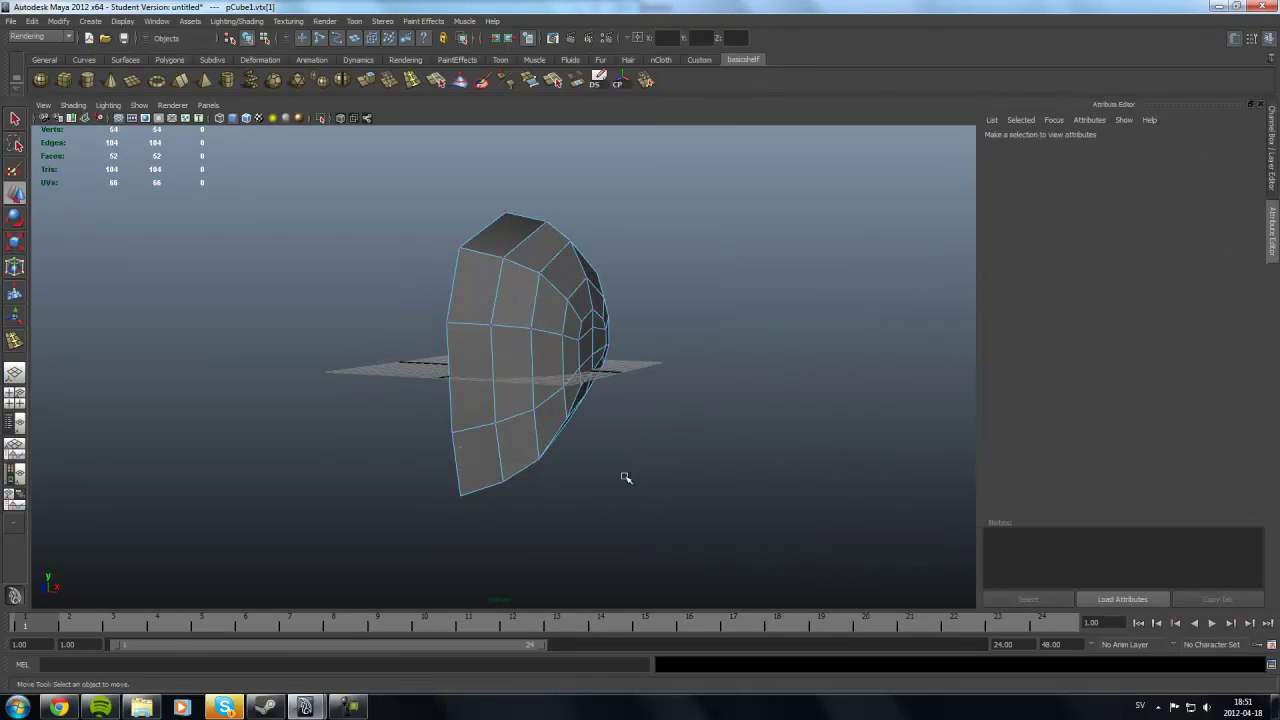
{"action": "left_click_drag", "start_coordinate": [625, 478], "coordinate": [526, 474], "text": "alt"}
{"action": "key", "text": "space"}
{"action": "key", "text": "y"}
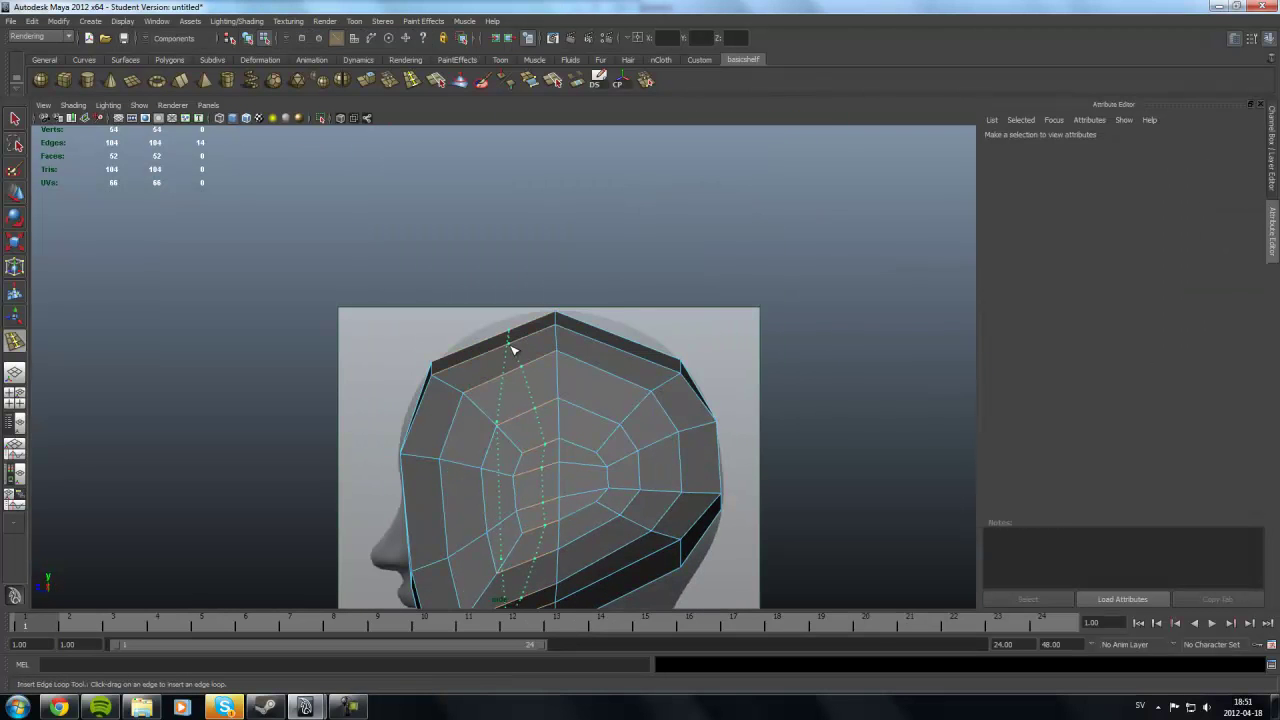
{"action": "left_click", "coordinate": [512, 347]}
{"action": "key", "text": "w"}
{"action": "key", "text": "y"}
{"action": "left_click", "coordinate": [609, 343]}
{"action": "key", "text": "w"}
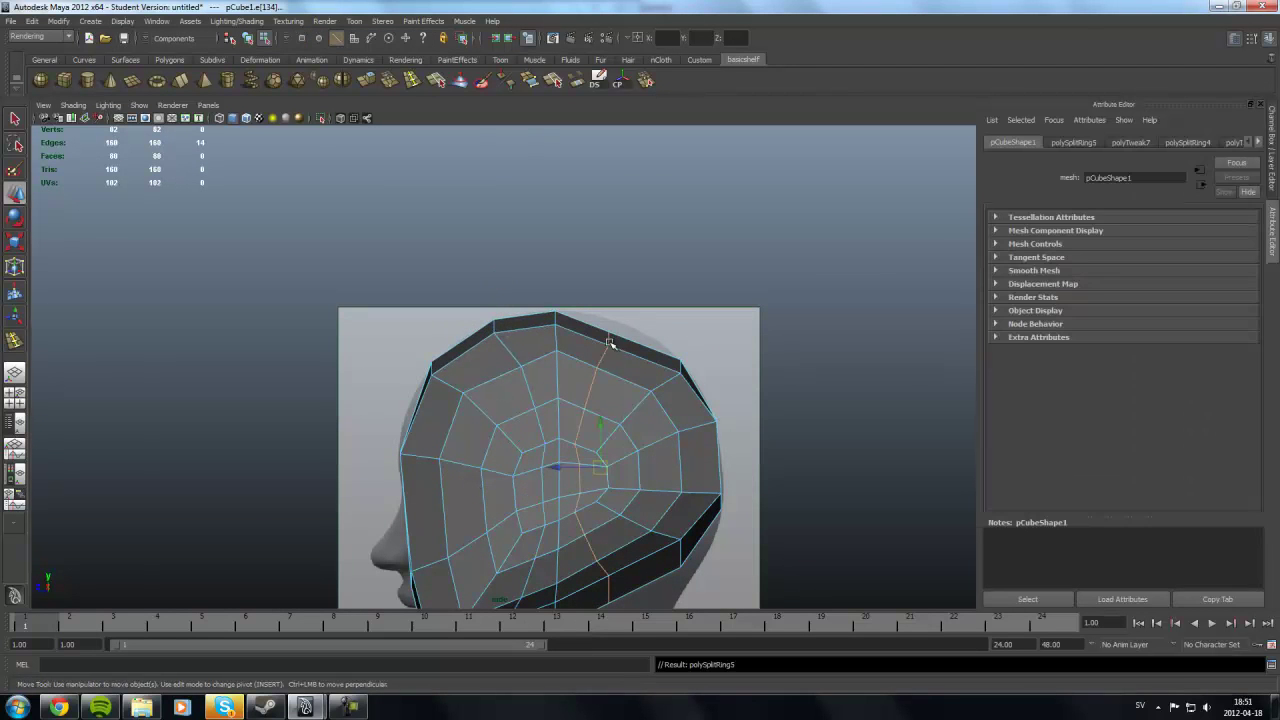
- Select the lower back vertex, then switch to face mode and pick a shell face
{"action": "middle_click_drag", "start_coordinate": [735, 527], "coordinate": [738, 357], "text": "alt"}
{"action": "left_click", "coordinate": [683, 380]}
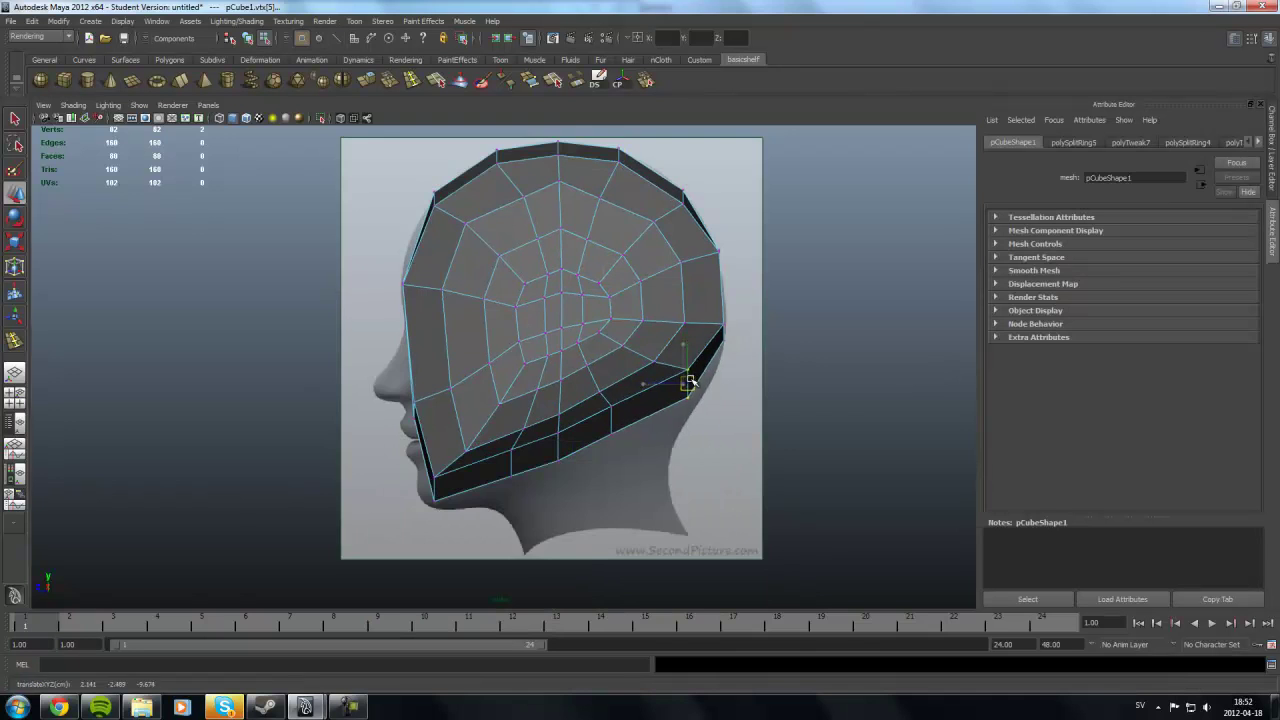
{"action": "left_click_drag", "start_coordinate": [689, 380], "coordinate": [534, 354], "text": "alt"}
{"action": "key", "text": "F8"}
{"action": "key", "text": "F11"}
{"action": "left_click_drag", "start_coordinate": [507, 311], "coordinate": [614, 357], "text": "alt"}
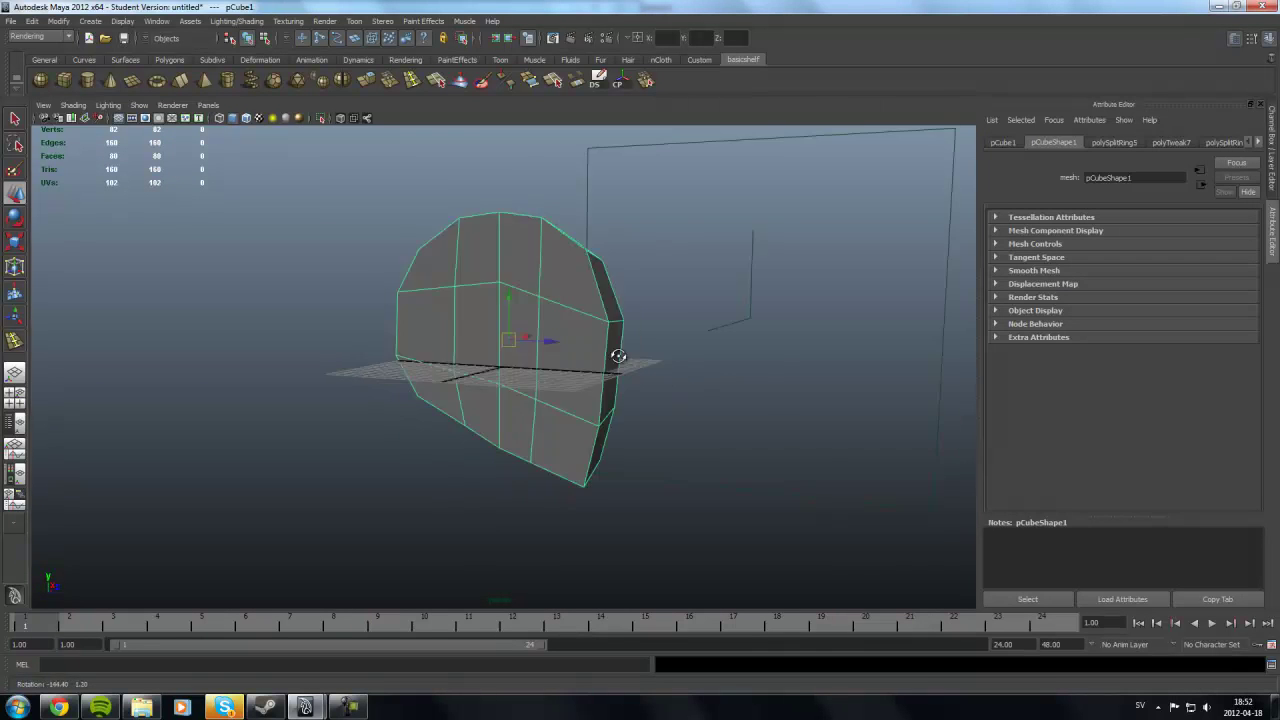
{"action": "left_click", "coordinate": [575, 272]}
{"action": "left_click_drag", "start_coordinate": [422, 390], "coordinate": [540, 280], "text": "alt"}
- Create a mirrored copy of the half-shell, then undo it to remove the mirrored half
{"action": "right_click_drag", "start_coordinate": [540, 280], "coordinate": [686, 195]}
{"action": "left_click", "coordinate": [651, 406]}
{"action": "left_click_drag", "start_coordinate": [651, 406], "coordinate": [441, 436], "text": "alt"}
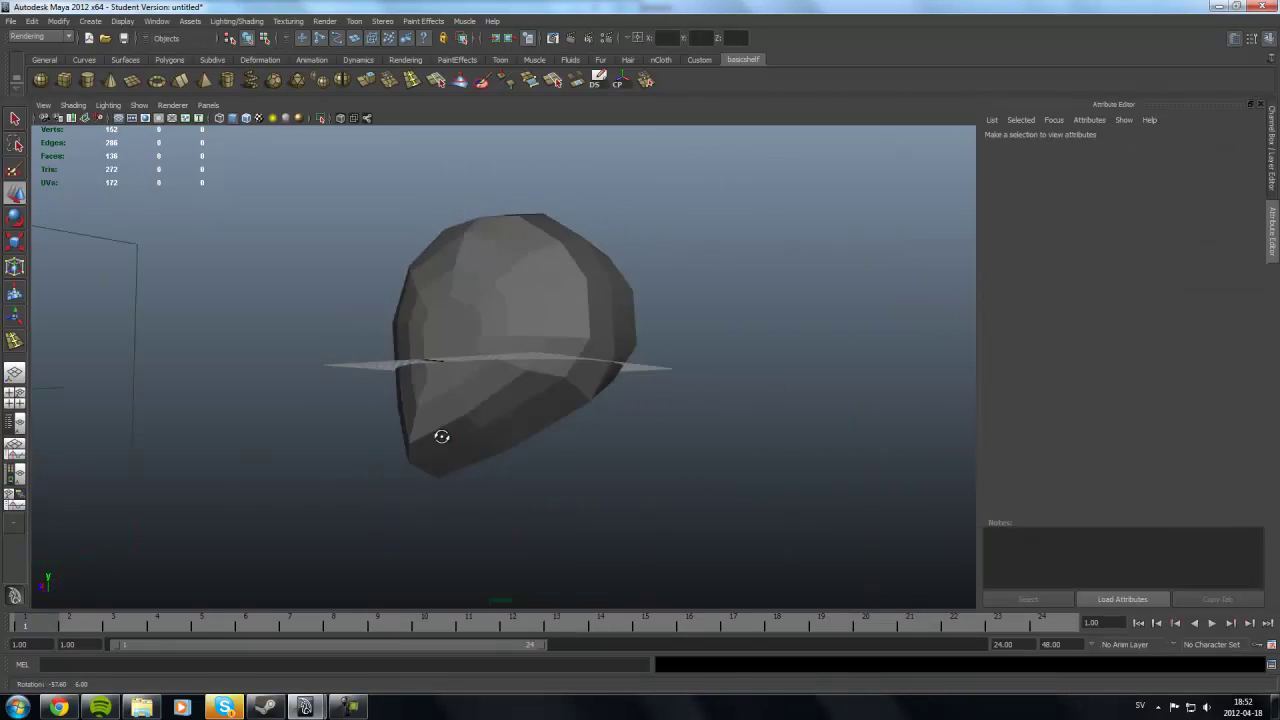
{"action": "key", "text": "ctrl+z"}
{"action": "key", "text": "ctrl+z"}
{"action": "mouse_move", "coordinate": [537, 235]}
{"action": "left_mouse_down", "text": "alt"}
{"action": "mouse_move", "coordinate": [650, 395]}
{"action": "mouse_move", "coordinate": [674, 391]}
{"action": "mouse_move", "coordinate": [263, 400]}
{"action": "mouse_move", "coordinate": [551, 354]}
{"action": "mouse_move", "coordinate": [423, 268]}
{"action": "left_mouse_up", "text": "alt"}
{"action": "left_click", "coordinate": [650, 395]}
{"action": "left_click", "coordinate": [523, 323]}
{"action": "right_click_drag", "start_coordinate": [386, 286], "coordinate": [502, 148]}
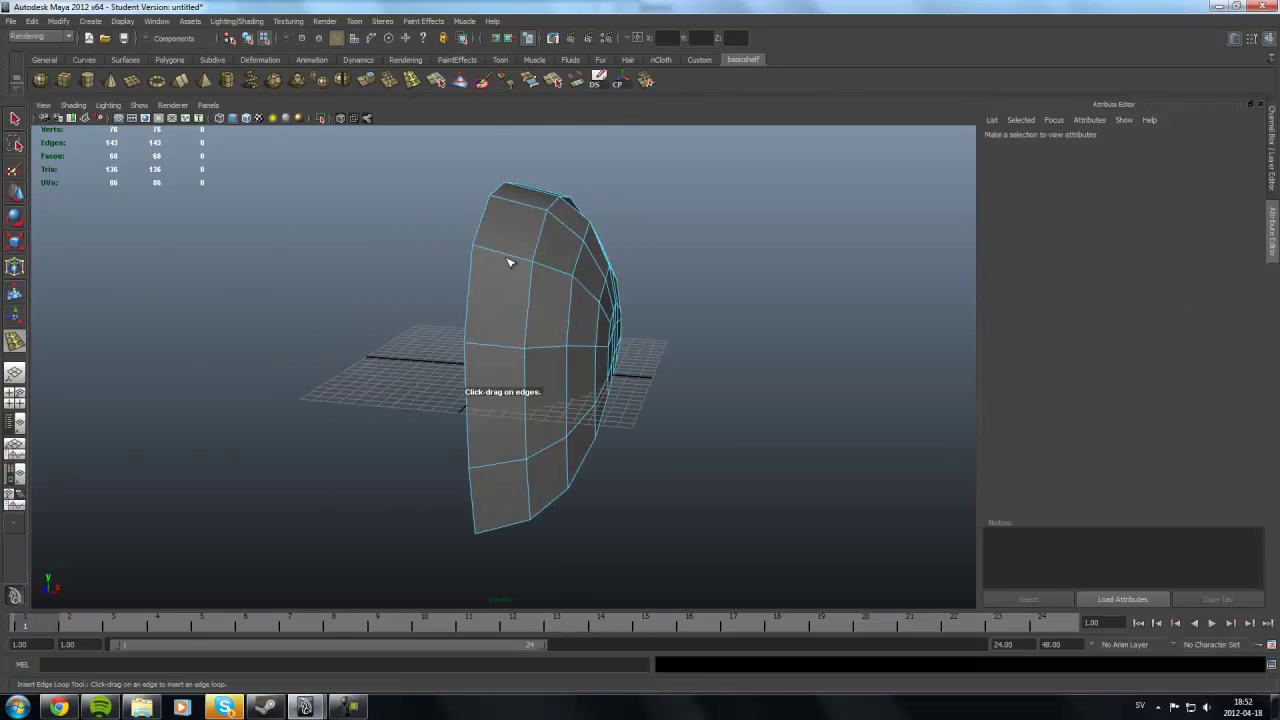
- Insert two more edge loops across the helmet shell
{"action": "left_click", "coordinate": [509, 262]}
{"action": "mouse_move", "coordinate": [551, 266]}
{"action": "left_mouse_down", "text": "alt"}
{"action": "mouse_move", "coordinate": [586, 294]}
{"action": "mouse_move", "coordinate": [457, 286]}
{"action": "mouse_move", "coordinate": [509, 299]}
{"action": "mouse_move", "coordinate": [500, 286]}
{"action": "left_mouse_up", "text": "alt"}
{"action": "left_click", "coordinate": [447, 308]}
{"action": "right_click_drag", "start_coordinate": [500, 286], "coordinate": [440, 286]}
- Extrude a side face outward and scale it narrower to form the ear piece
{"action": "left_click_drag", "start_coordinate": [440, 286], "coordinate": [473, 378], "text": "alt"}
{"action": "mouse_move", "coordinate": [566, 224]}
{"action": "left_mouse_down", "text": "alt"}
{"action": "mouse_move", "coordinate": [500, 300]}
{"action": "mouse_move", "coordinate": [460, 280]}
{"action": "left_mouse_up", "text": "alt"}
{"action": "key", "text": "ctrl+e"}
{"action": "left_click_drag", "start_coordinate": [640, 260], "coordinate": [520, 260]}
{"action": "left_click_drag", "start_coordinate": [520, 260], "coordinate": [537, 256]}
{"action": "mouse_move", "coordinate": [497, 207]}
{"action": "left_mouse_down", "text": "alt"}
{"action": "mouse_move", "coordinate": [603, 236]}
{"action": "mouse_move", "coordinate": [663, 500]}
{"action": "mouse_move", "coordinate": [500, 277]}
{"action": "mouse_move", "coordinate": [531, 237]}
{"action": "mouse_move", "coordinate": [582, 367]}
{"action": "left_mouse_up", "text": "alt"}
{"action": "left_click", "coordinate": [663, 500]}
- Extrude the strip of top faces into a ridge along the helmet
{"action": "key", "text": "F8"}
{"action": "left_click", "coordinate": [582, 367]}
{"action": "key", "text": "F11"}
{"action": "mouse_move", "coordinate": [491, 297]}
{"action": "left_mouse_down", "text": "alt"}
{"action": "mouse_move", "coordinate": [523, 200]}
{"action": "mouse_move", "coordinate": [614, 378]}
{"action": "left_mouse_up", "text": "alt"}
{"action": "left_click", "coordinate": [368, 82]}
{"action": "mouse_move", "coordinate": [372, 102]}
{"action": "left_mouse_down", "text": "alt"}
{"action": "mouse_move", "coordinate": [424, 268]}
{"action": "mouse_move", "coordinate": [494, 277]}
{"action": "left_mouse_up", "text": "alt"}
- Switch the helmet to vertex mode and select neighbouring vertices on the ridge
{"action": "key", "text": "F8"}
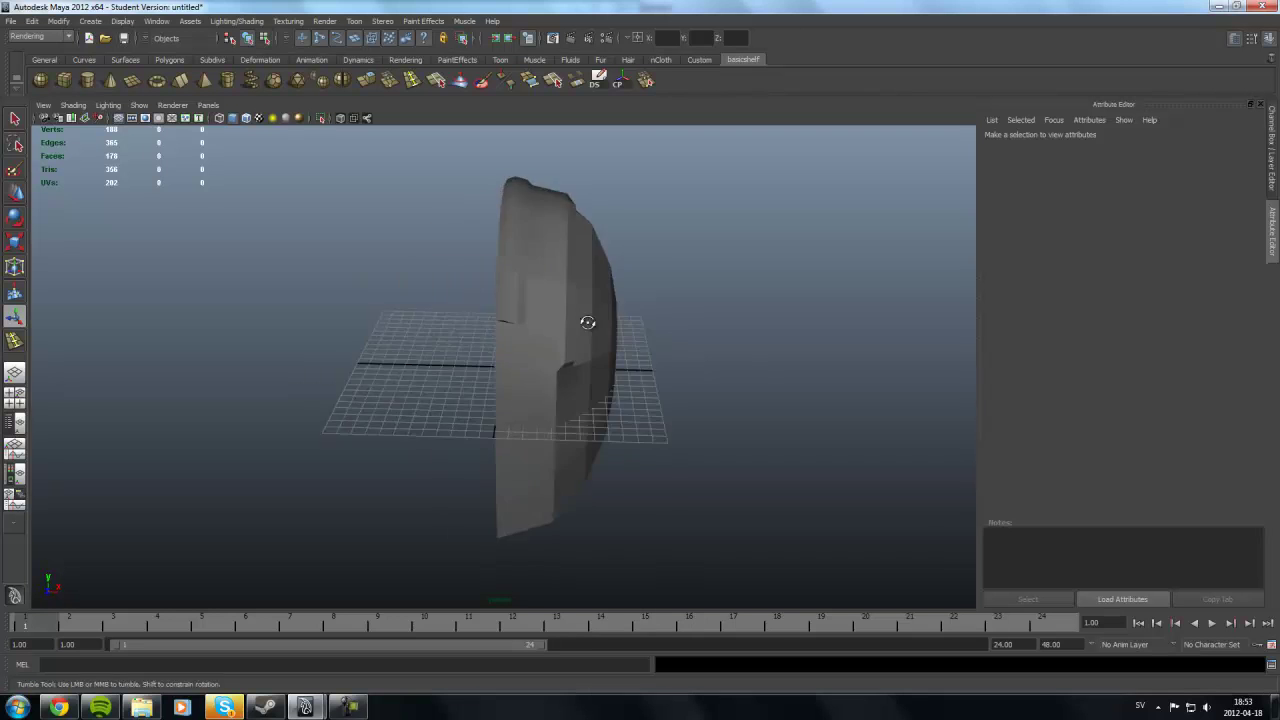
{"action": "left_click", "coordinate": [514, 286]}
{"action": "scroll", "coordinate": [514, 286], "scroll_direction": "up", "scroll_amount": 5}
{"action": "right_click", "coordinate": [532, 210]}
{"action": "right_click_drag", "start_coordinate": [532, 210], "coordinate": [510, 207]}
{"action": "mouse_move", "coordinate": [442, 220]}
{"action": "left_mouse_down", "text": "alt"}
{"action": "mouse_move", "coordinate": [700, 185]}
{"action": "mouse_move", "coordinate": [440, 240]}
{"action": "mouse_move", "coordinate": [417, 277]}
{"action": "mouse_move", "coordinate": [145, 317]}
{"action": "left_mouse_up", "text": "alt"}
{"action": "left_click", "coordinate": [707, 175], "text": "shift"}
{"action": "left_click", "coordinate": [458, 254]}
{"action": "left_click", "coordinate": [454, 285], "text": "shift"}
- Delete the ring of front faces to open a hole in the helmet
{"action": "scroll", "coordinate": [120, 250], "scroll_direction": "down", "scroll_amount": 10}
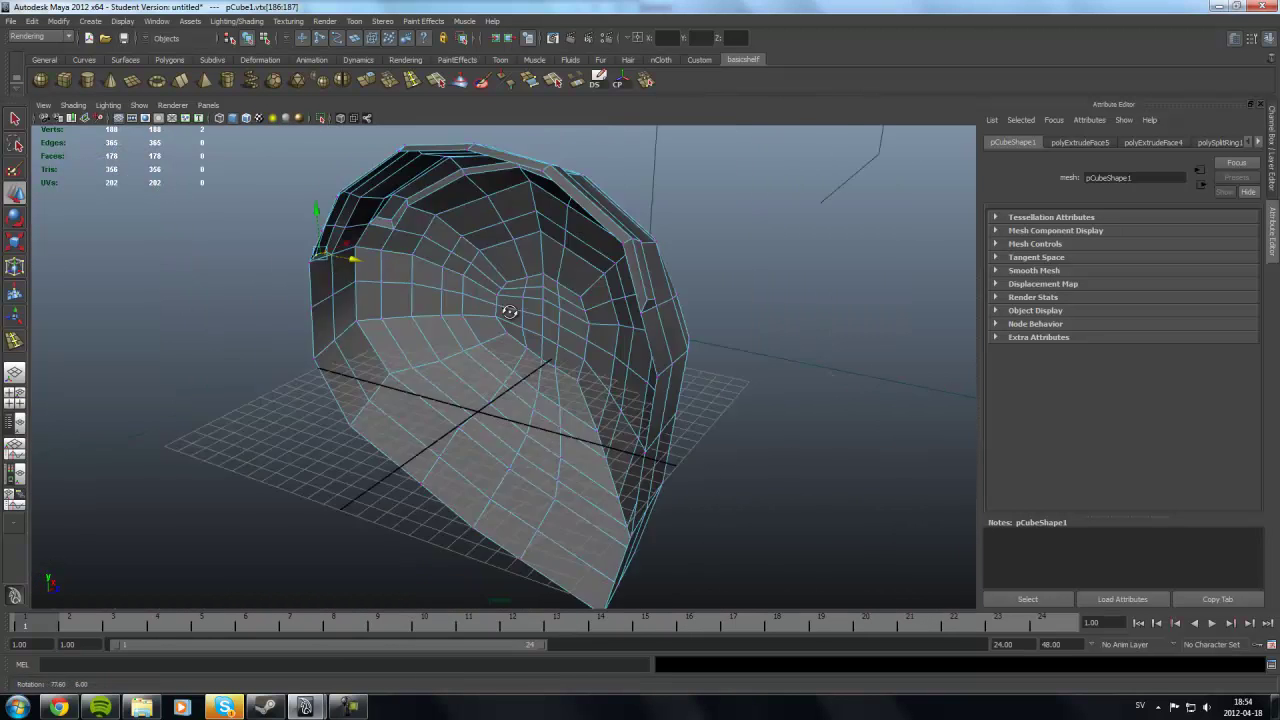
{"action": "left_click_drag", "start_coordinate": [352, 257], "coordinate": [531, 360], "text": "alt"}
{"action": "key", "text": "F8"}
{"action": "scroll", "coordinate": [553, 374], "scroll_direction": "up", "scroll_amount": 5}
{"action": "key", "text": "F11"}
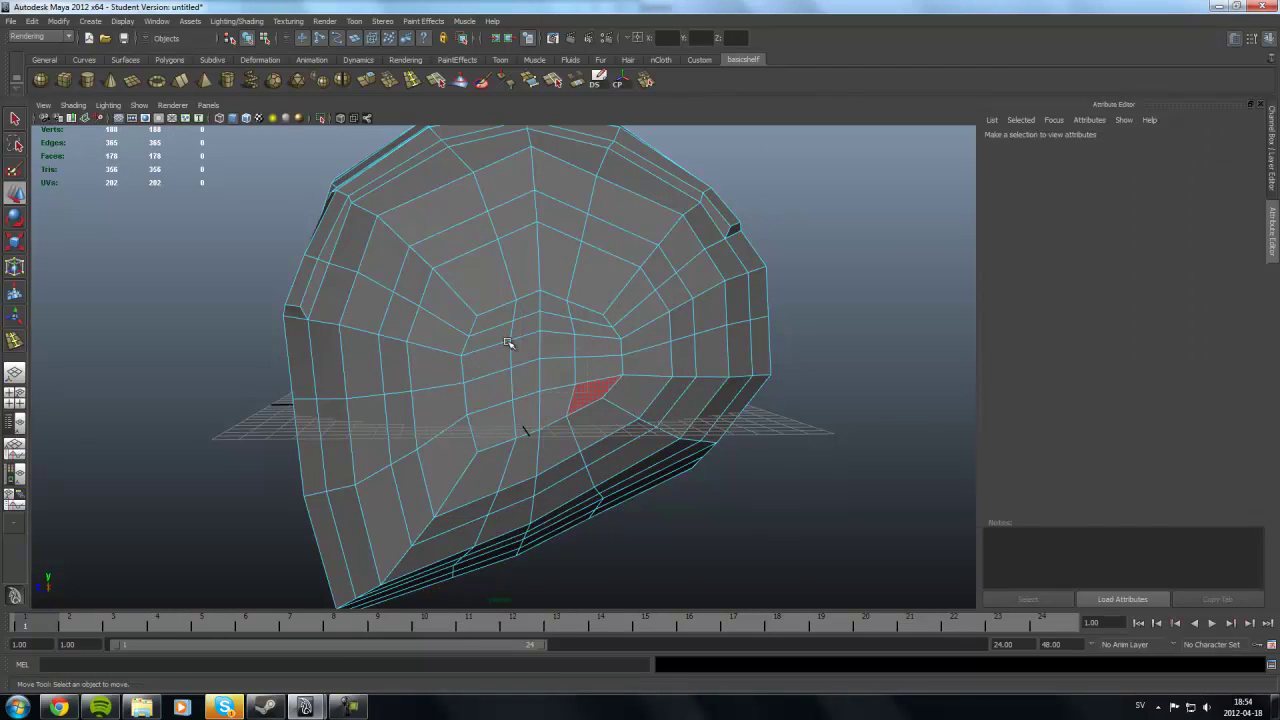
{"action": "left_click_drag", "start_coordinate": [475, 300], "coordinate": [615, 425]}
{"action": "key", "text": "Delete"}
- Select faces along the hole's upper rim, then pick a vertex beside the ear in side view
{"action": "left_click", "coordinate": [455, 302]}
{"action": "left_click_drag", "start_coordinate": [480, 293], "coordinate": [610, 283], "text": "shift"}
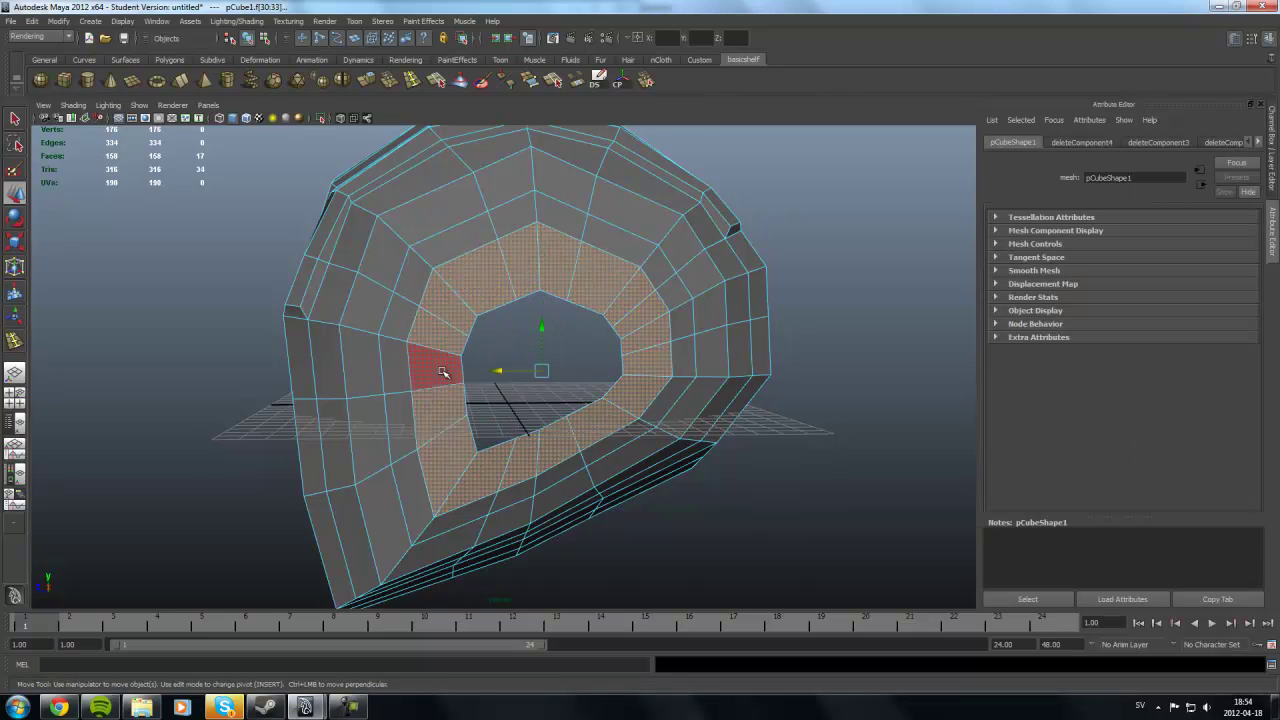
{"action": "left_click", "coordinate": [470, 375]}
{"action": "key", "text": "space"}
{"action": "key", "text": "space"}
{"action": "middle_click_drag", "start_coordinate": [580, 311], "coordinate": [560, 349], "text": "alt"}
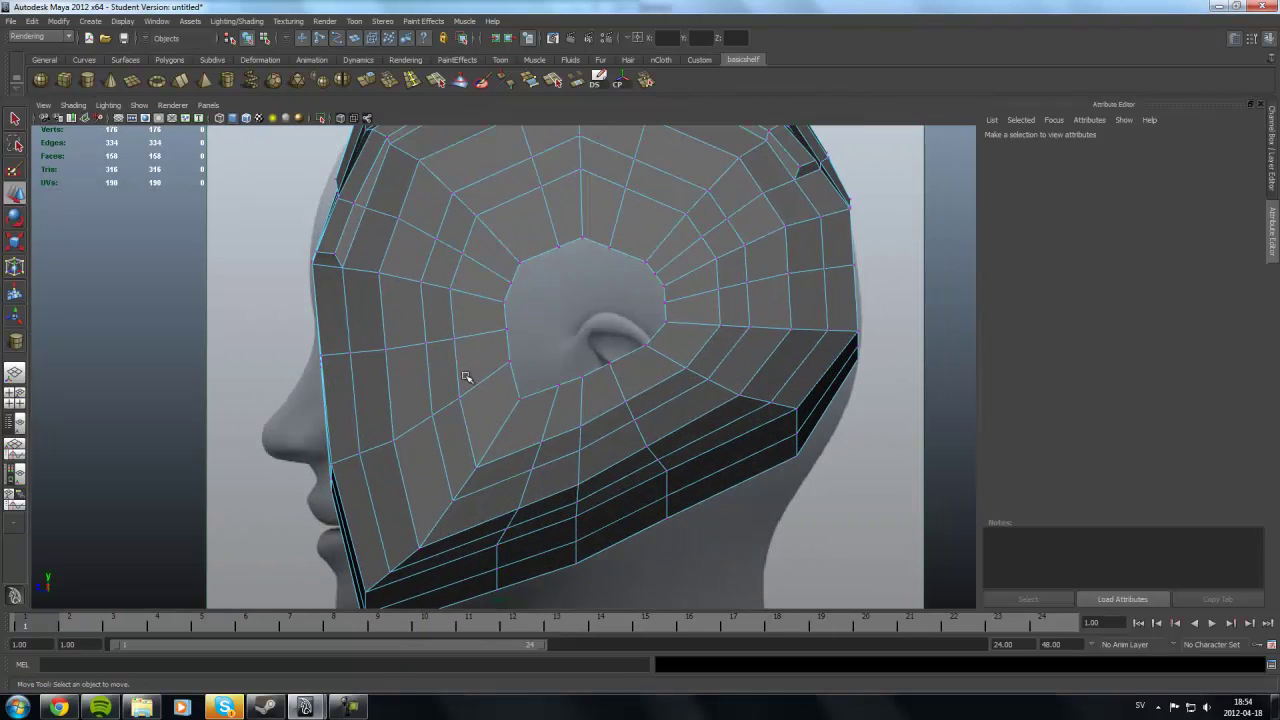
{"action": "key", "text": "F9"}
{"action": "left_click", "coordinate": [535, 373]}
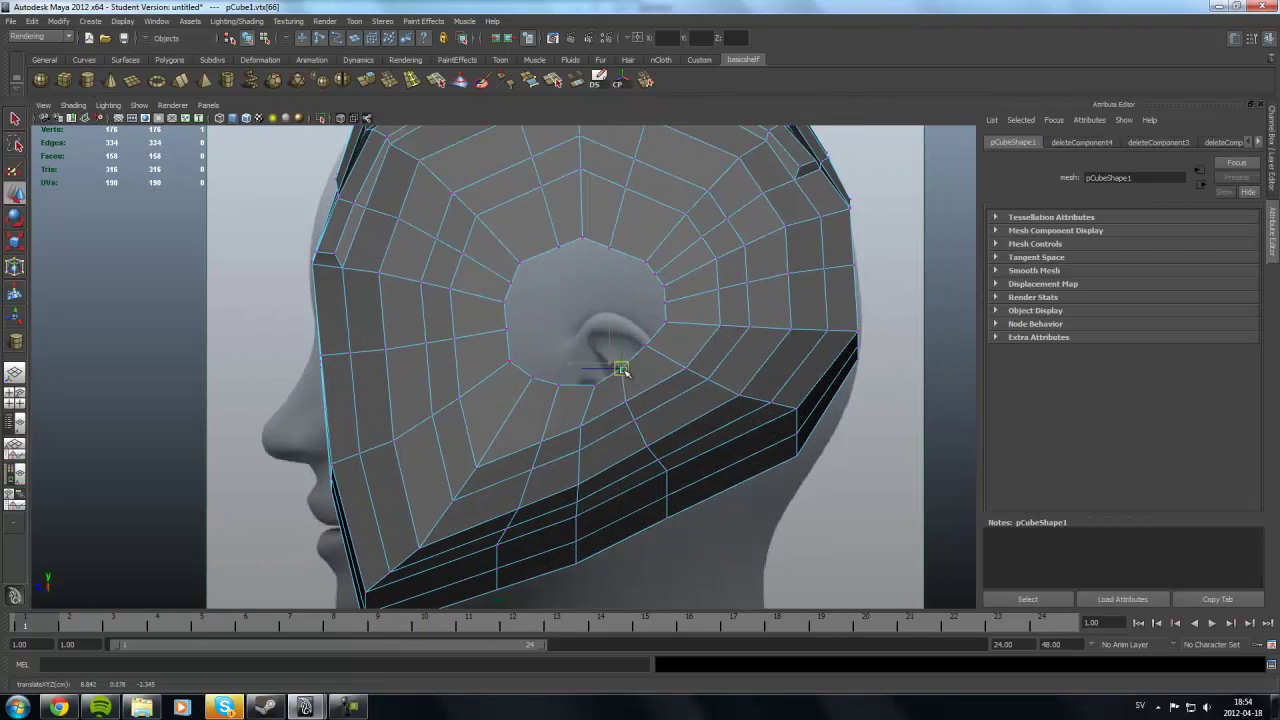
- Insert an edge loop in the helmet and draw a polygon cylinder over the ear
{"action": "left_click", "coordinate": [543, 251]}
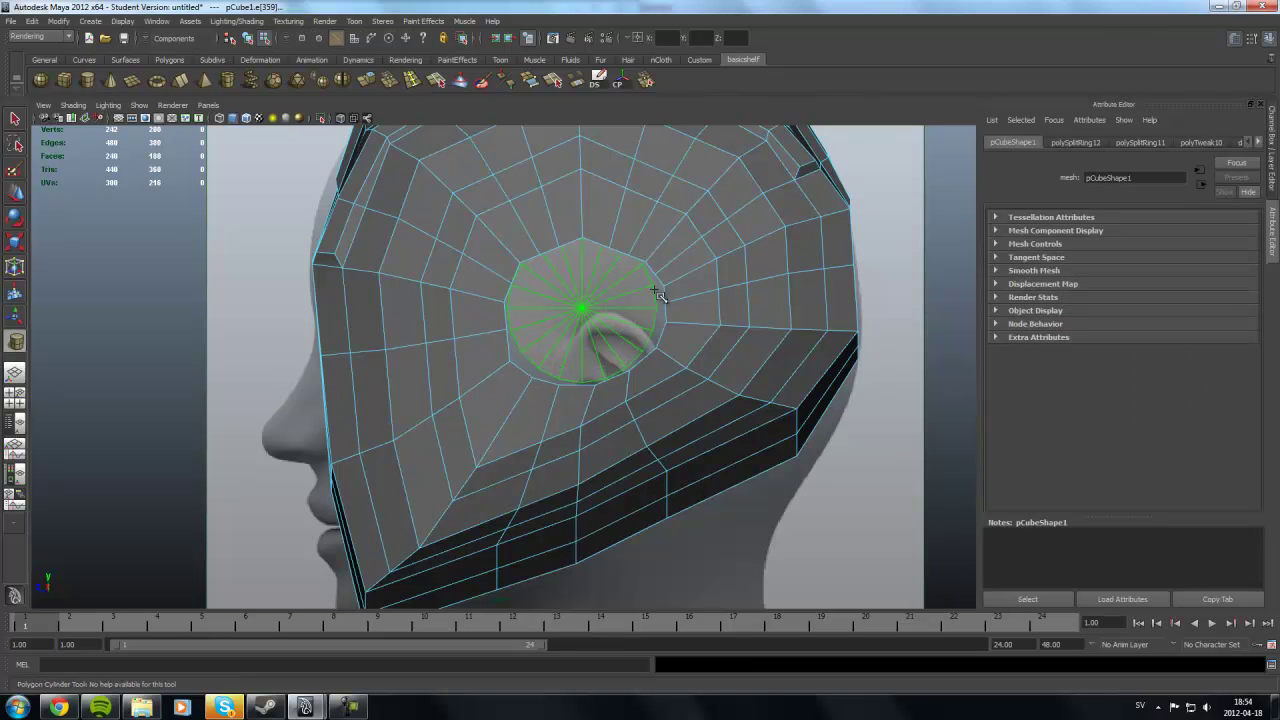
{"action": "left_click_drag", "start_coordinate": [660, 295], "coordinate": [662, 296]}
{"action": "key", "text": "space"}
{"action": "key", "text": "space"}
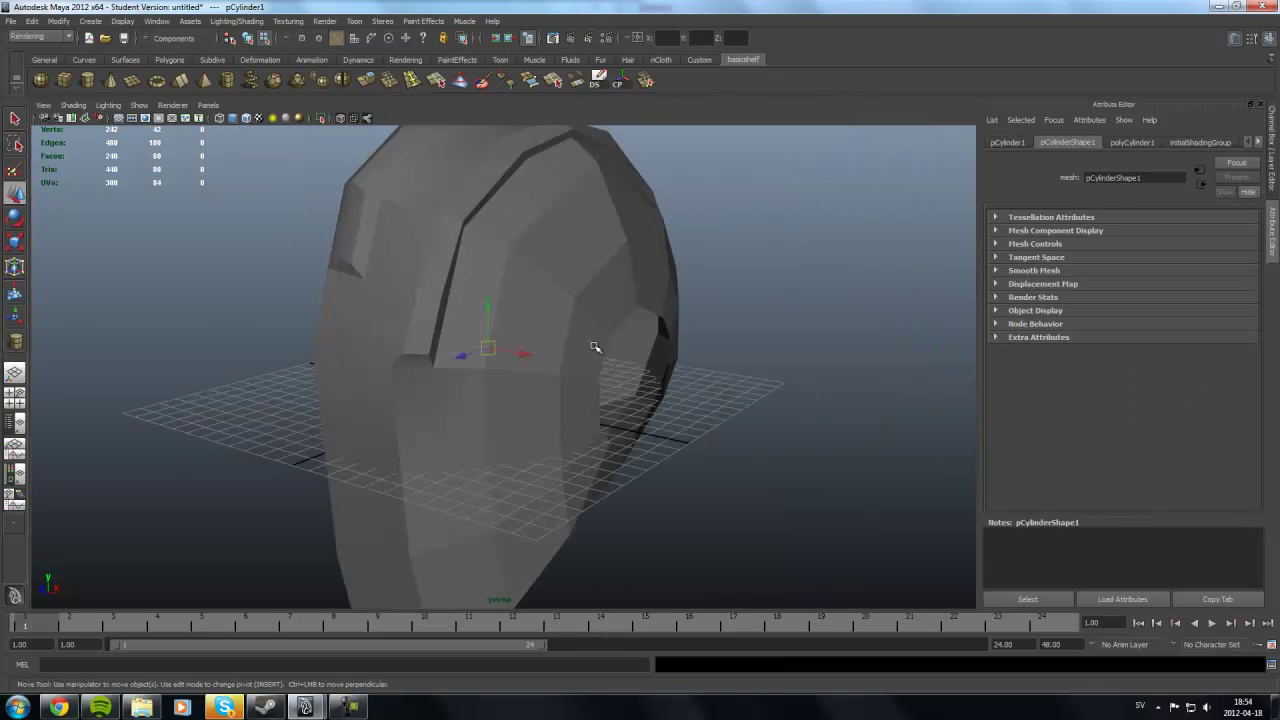
{"action": "key", "text": "F8"}
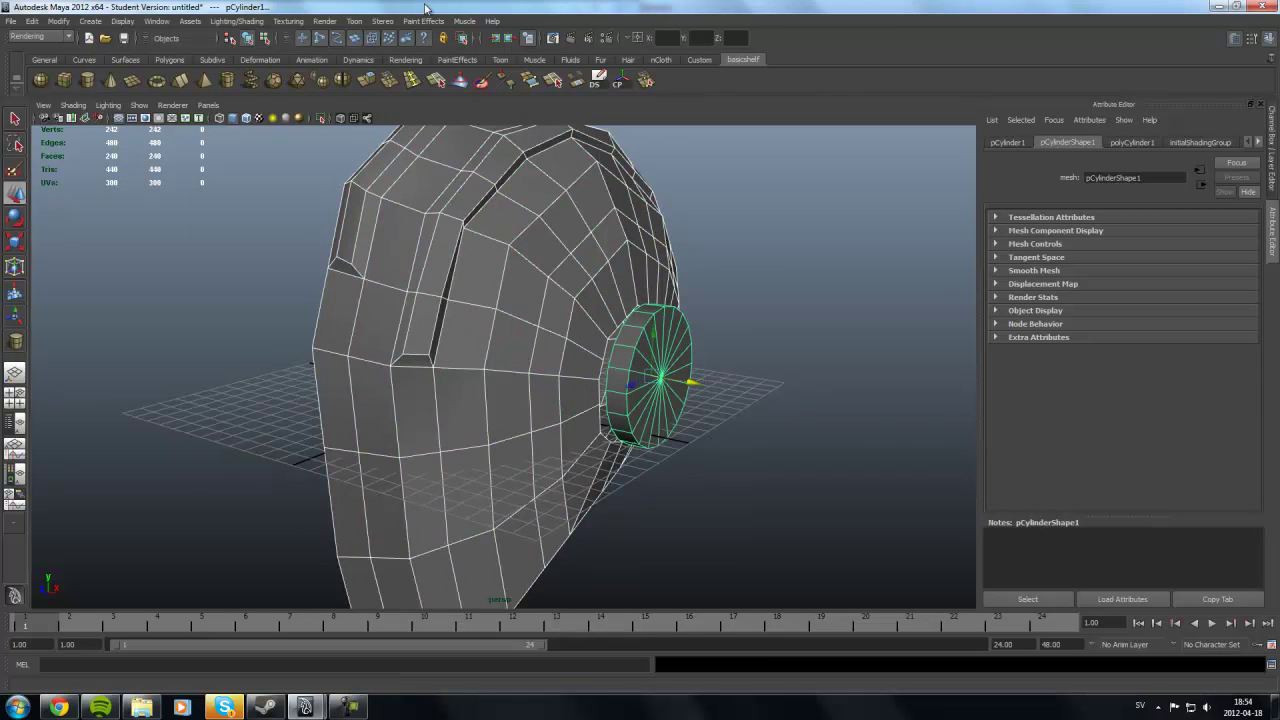
- Combine the cylinder with the helmet into one mesh and select the cylinder's cap faces
{"action": "left_click", "coordinate": [40, 36]}
{"action": "left_click", "coordinate": [35, 60]}
{"action": "left_click", "coordinate": [248, 21]}
{"action": "left_click", "coordinate": [270, 36]}
{"action": "mouse_move", "coordinate": [560, 330]}
{"action": "left_mouse_down", "text": "alt"}
{"action": "mouse_move", "coordinate": [769, 351]}
{"action": "mouse_move", "coordinate": [748, 222]}
{"action": "left_mouse_up", "text": "alt"}
{"action": "left_click", "coordinate": [763, 214]}
{"action": "mouse_move", "coordinate": [826, 491]}
{"action": "left_mouse_down", "text": "alt"}
{"action": "mouse_move", "coordinate": [801, 413]}
{"action": "mouse_move", "coordinate": [369, 354]}
{"action": "mouse_move", "coordinate": [623, 363]}
{"action": "left_mouse_up", "text": "alt"}
- Delete the cylinder caps and bridge the ear ring's edges to the helmet border
{"action": "key", "text": "Delete"}
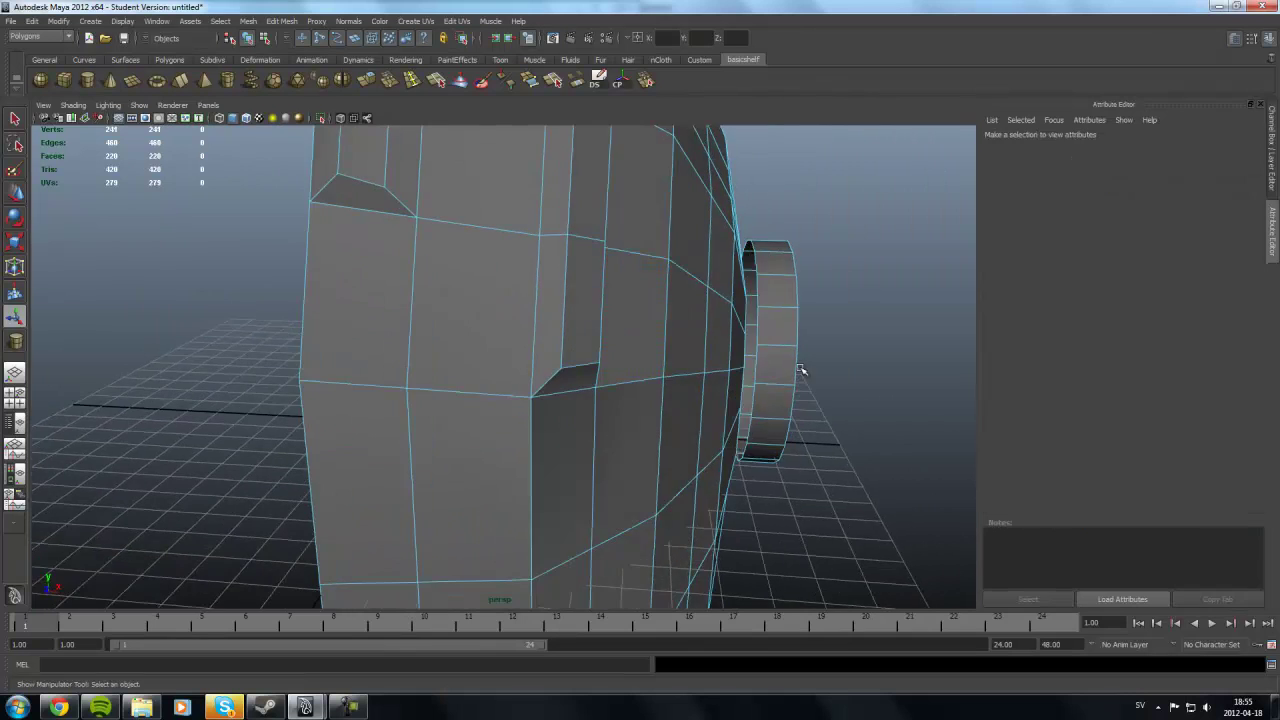
{"action": "left_click_drag", "start_coordinate": [806, 366], "coordinate": [614, 362], "text": "alt"}
{"action": "right_click", "coordinate": [614, 362]}
{"action": "right_click_drag", "start_coordinate": [614, 362], "coordinate": [613, 329]}
{"action": "left_click_drag", "start_coordinate": [569, 400], "coordinate": [749, 333], "text": "alt"}
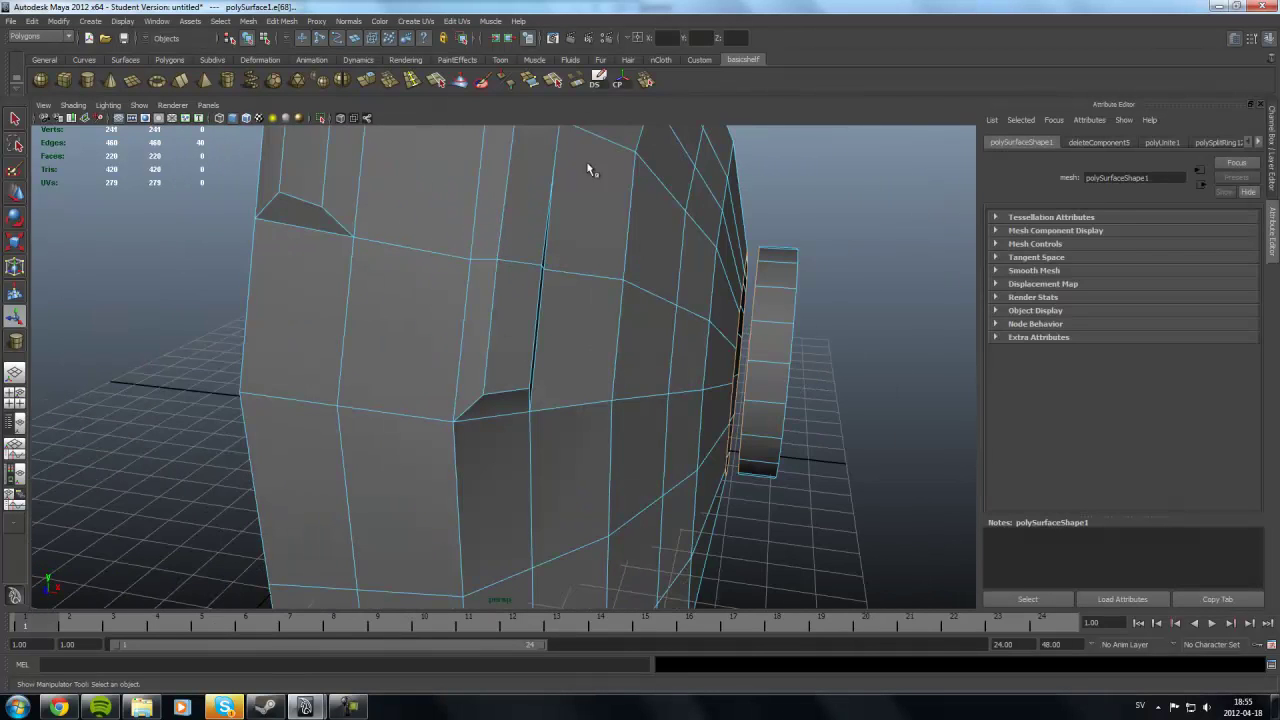
{"action": "left_click", "coordinate": [576, 80]}
{"action": "mouse_move", "coordinate": [760, 286]}
{"action": "left_mouse_down", "text": "alt"}
{"action": "mouse_move", "coordinate": [771, 343]}
{"action": "mouse_move", "coordinate": [823, 222]}
{"action": "mouse_move", "coordinate": [806, 389]}
{"action": "mouse_move", "coordinate": [720, 449]}
{"action": "mouse_move", "coordinate": [737, 443]}
{"action": "mouse_move", "coordinate": [723, 503]}
{"action": "mouse_move", "coordinate": [874, 483]}
{"action": "mouse_move", "coordinate": [529, 420]}
{"action": "mouse_move", "coordinate": [557, 354]}
{"action": "left_mouse_up", "text": "alt"}
- Select the ear piece's round outer face and extrude it into a raised disc
{"action": "left_click", "coordinate": [529, 420]}
{"action": "right_click_drag", "start_coordinate": [522, 314], "coordinate": [537, 344]}
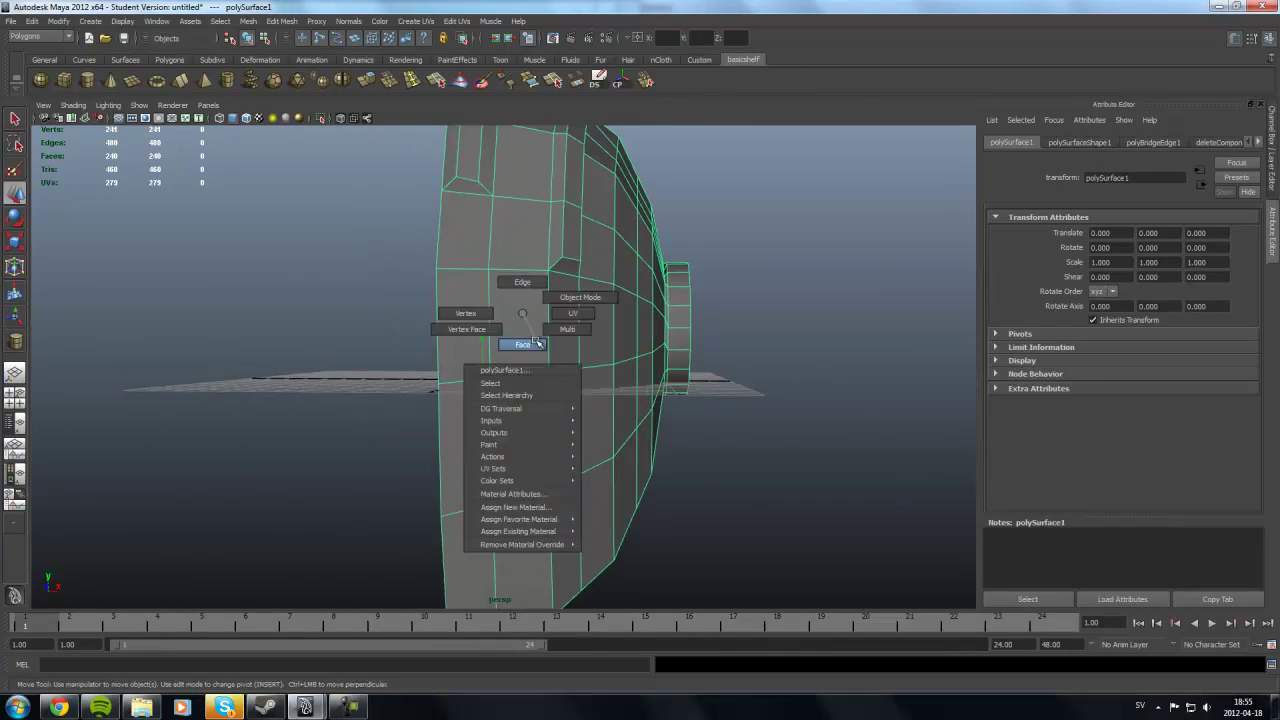
{"action": "left_click", "coordinate": [622, 320]}
{"action": "mouse_move", "coordinate": [401, 331]}
{"action": "left_mouse_down", "text": "alt"}
{"action": "mouse_move", "coordinate": [732, 370]}
{"action": "mouse_move", "coordinate": [674, 406]}
{"action": "mouse_move", "coordinate": [737, 508]}
{"action": "mouse_move", "coordinate": [545, 370]}
{"action": "mouse_move", "coordinate": [580, 425]}
{"action": "mouse_move", "coordinate": [523, 426]}
{"action": "mouse_move", "coordinate": [537, 409]}
{"action": "mouse_move", "coordinate": [423, 334]}
{"action": "mouse_move", "coordinate": [617, 284]}
{"action": "mouse_move", "coordinate": [507, 392]}
{"action": "mouse_move", "coordinate": [510, 378]}
{"action": "left_mouse_up", "text": "alt"}
{"action": "left_click", "coordinate": [737, 508]}
{"action": "key", "text": "F8"}
{"action": "key", "text": "F11"}
{"action": "left_click", "coordinate": [617, 284]}
{"action": "key", "text": "ctrl+e"}
{"action": "key", "text": "ctrl+e"}
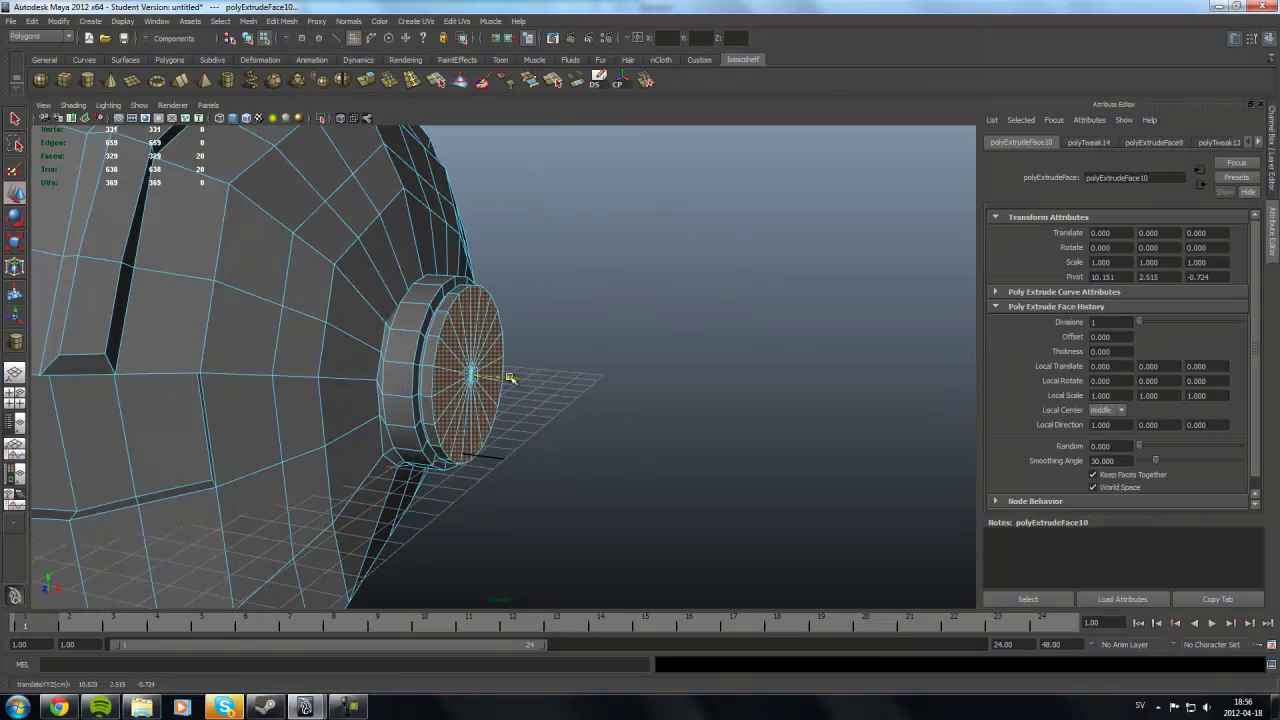
- Extrude and scale the ear's round face again, then extrude a side face of the ear piece outward
{"action": "left_click", "coordinate": [372, 81]}
{"action": "key", "text": "r"}
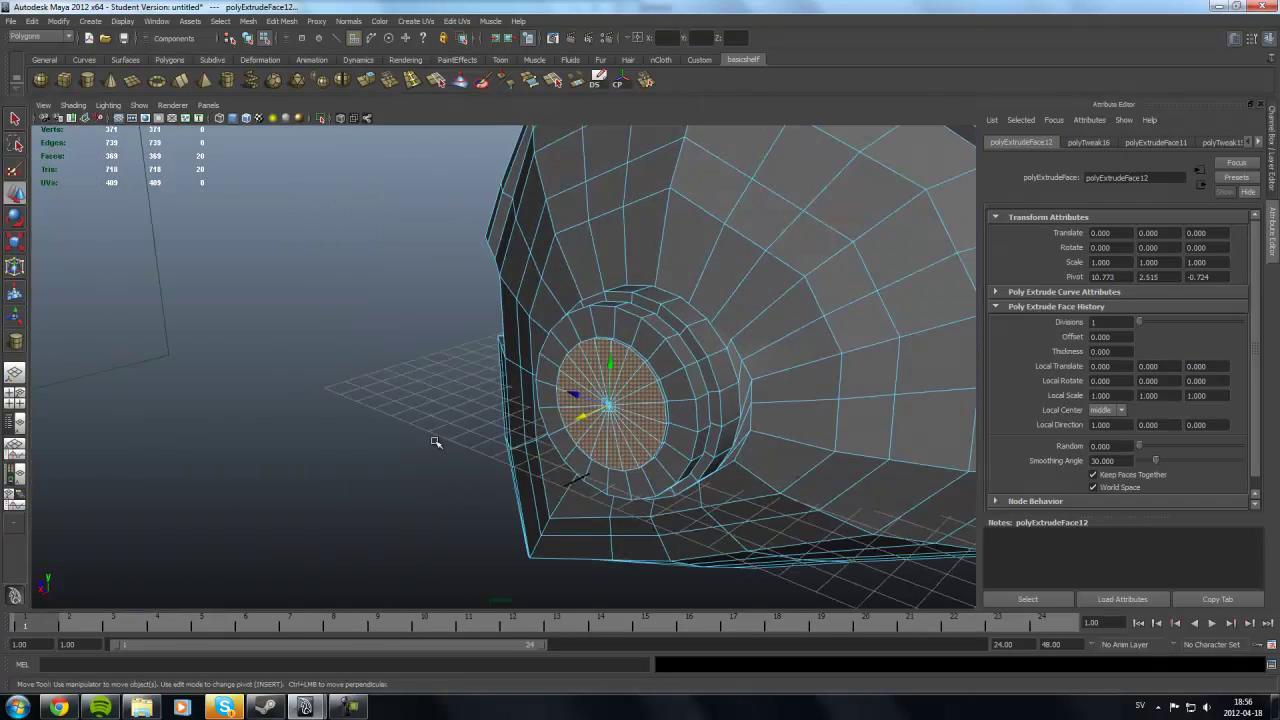
{"action": "left_click_drag", "start_coordinate": [470, 386], "coordinate": [563, 325], "text": "alt"}
{"action": "key", "text": "w"}
{"action": "key", "text": "ctrl+e"}
{"action": "mouse_move", "coordinate": [660, 373]}
{"action": "left_mouse_down", "text": "alt"}
{"action": "mouse_move", "coordinate": [672, 360]}
{"action": "mouse_move", "coordinate": [234, 414]}
{"action": "mouse_move", "coordinate": [636, 409]}
{"action": "left_mouse_up", "text": "alt"}
{"action": "key", "text": "r"}
- Extrude the side face again and rotate the arm so it runs forward along the helmet
{"action": "key", "text": "ctrl+e"}
{"action": "mouse_move", "coordinate": [450, 350]}
{"action": "left_mouse_down", "text": "alt"}
{"action": "mouse_move", "coordinate": [560, 360]}
{"action": "mouse_move", "coordinate": [671, 406]}
{"action": "mouse_move", "coordinate": [560, 390]}
{"action": "left_mouse_up", "text": "alt"}
{"action": "key", "text": "e"}
{"action": "key", "text": "alt+Tab"}
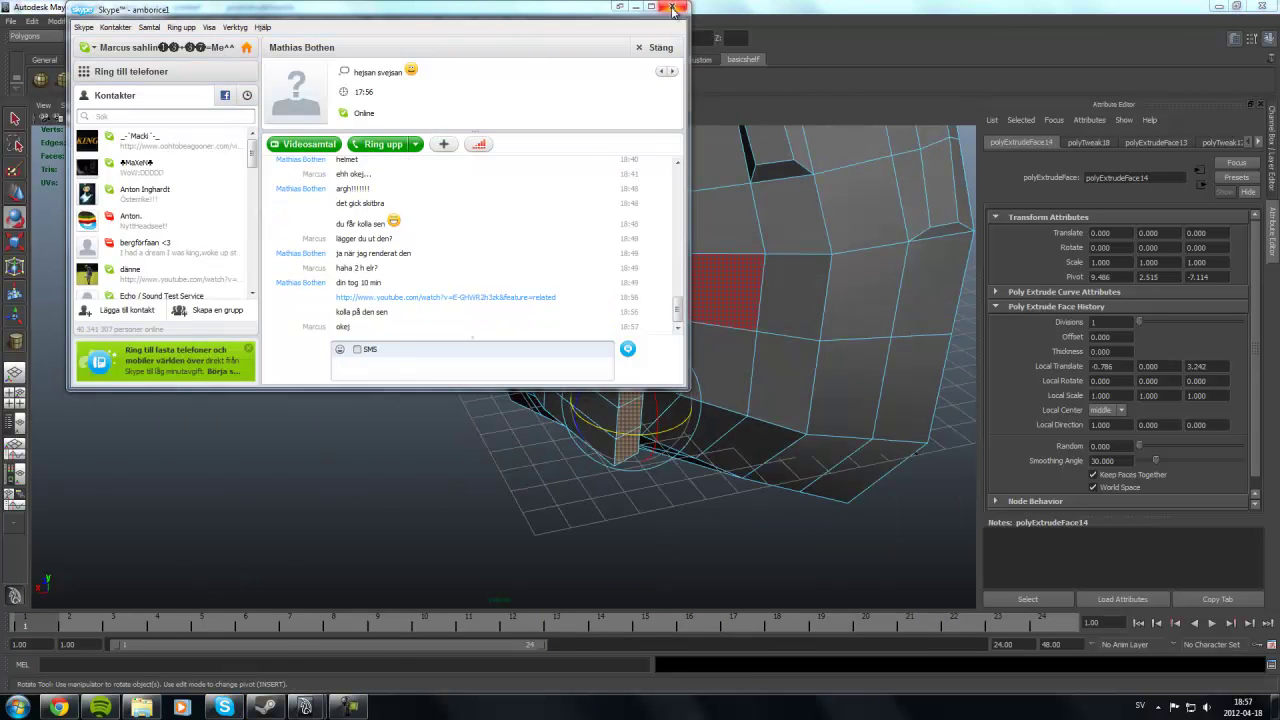
{"action": "left_click", "coordinate": [701, 378]}
{"action": "key", "text": "Escape"}
{"action": "left_click_drag", "start_coordinate": [680, 425], "coordinate": [660, 412], "text": "alt"}
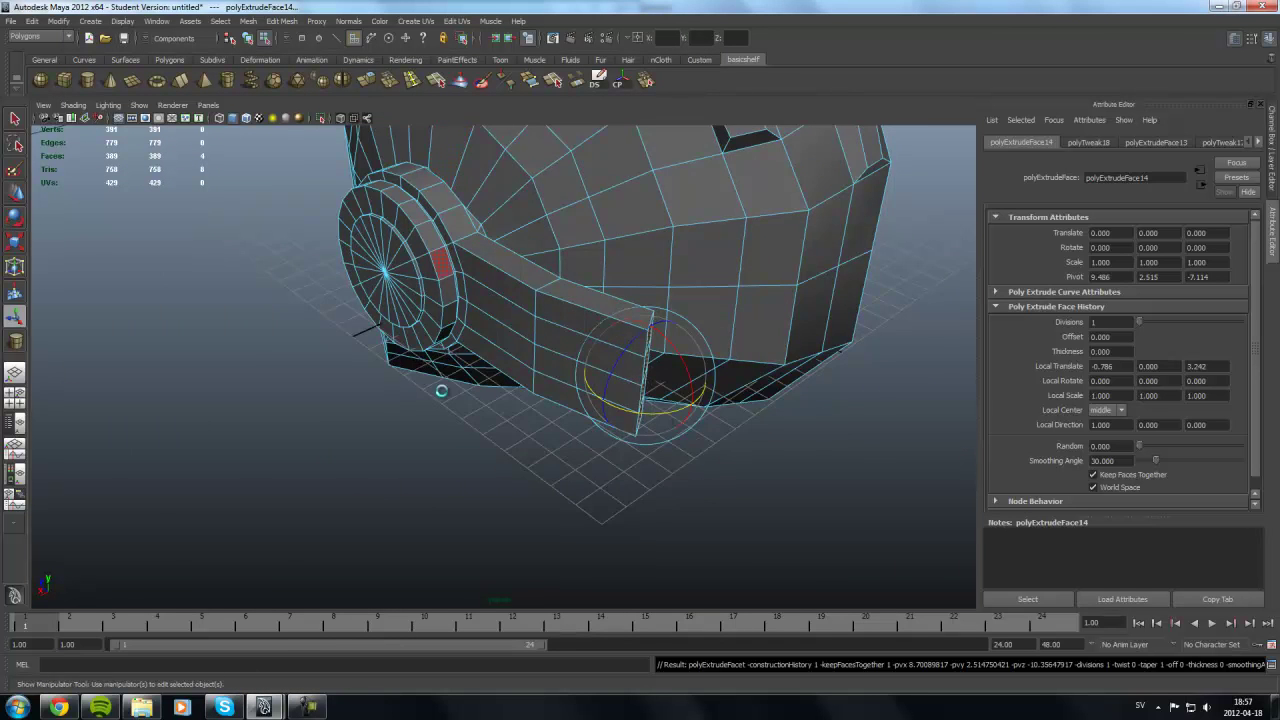
- Extrude the arm's end face three more times, moving and rotating each extrusion toward the face front
{"action": "left_click_drag", "start_coordinate": [441, 390], "coordinate": [640, 400], "text": "alt"}
{"action": "key", "text": "g"}
{"action": "key", "text": "e"}
{"action": "mouse_move", "coordinate": [843, 521]}
{"action": "left_mouse_down", "text": "alt"}
{"action": "mouse_move", "coordinate": [606, 451]}
{"action": "mouse_move", "coordinate": [686, 457]}
{"action": "mouse_move", "coordinate": [768, 518]}
{"action": "left_mouse_up", "text": "alt"}
{"action": "key", "text": "g"}
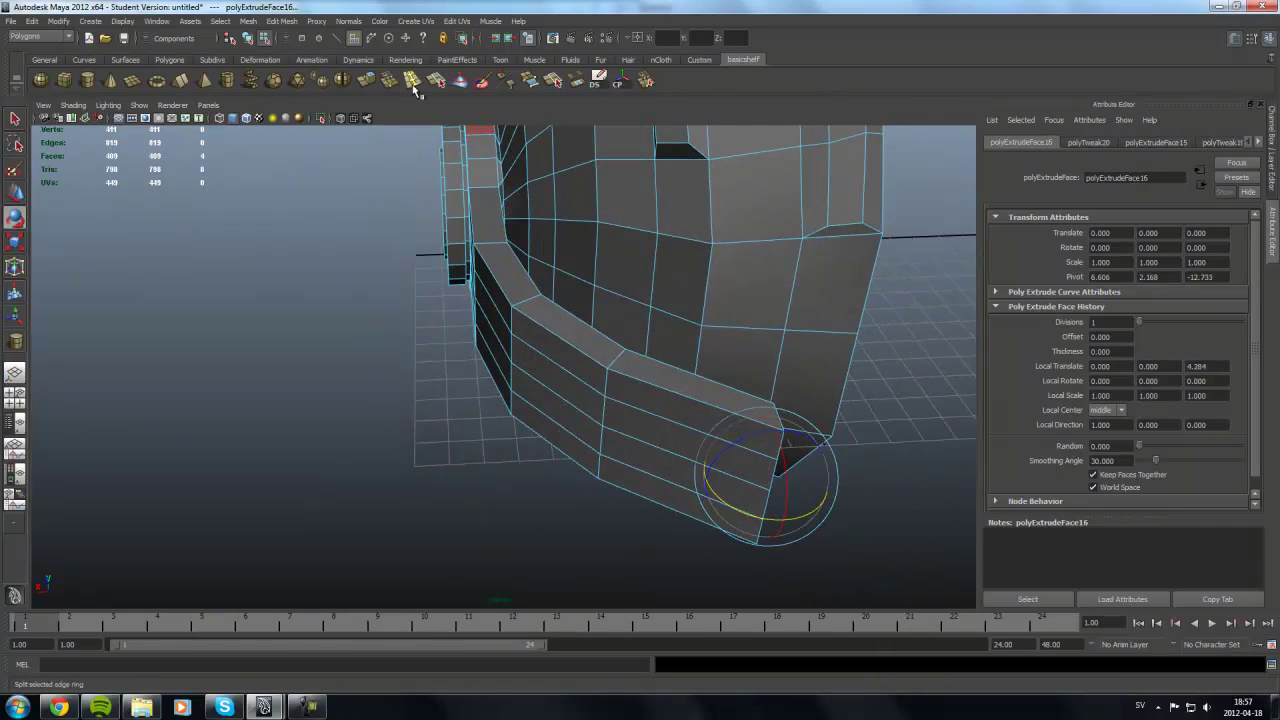
{"action": "left_click", "coordinate": [412, 82]}
{"action": "mouse_move", "coordinate": [491, 471]}
{"action": "left_mouse_down", "text": "alt"}
{"action": "mouse_move", "coordinate": [651, 420]}
{"action": "mouse_move", "coordinate": [596, 387]}
{"action": "mouse_move", "coordinate": [737, 371]}
{"action": "left_mouse_up", "text": "alt"}
{"action": "key", "text": "space"}
{"action": "key", "text": "space"}
- In the front view, slide the visor band's end vertices along X onto the face centre line
{"action": "scroll", "coordinate": [440, 380], "scroll_direction": "up", "scroll_amount": 3}
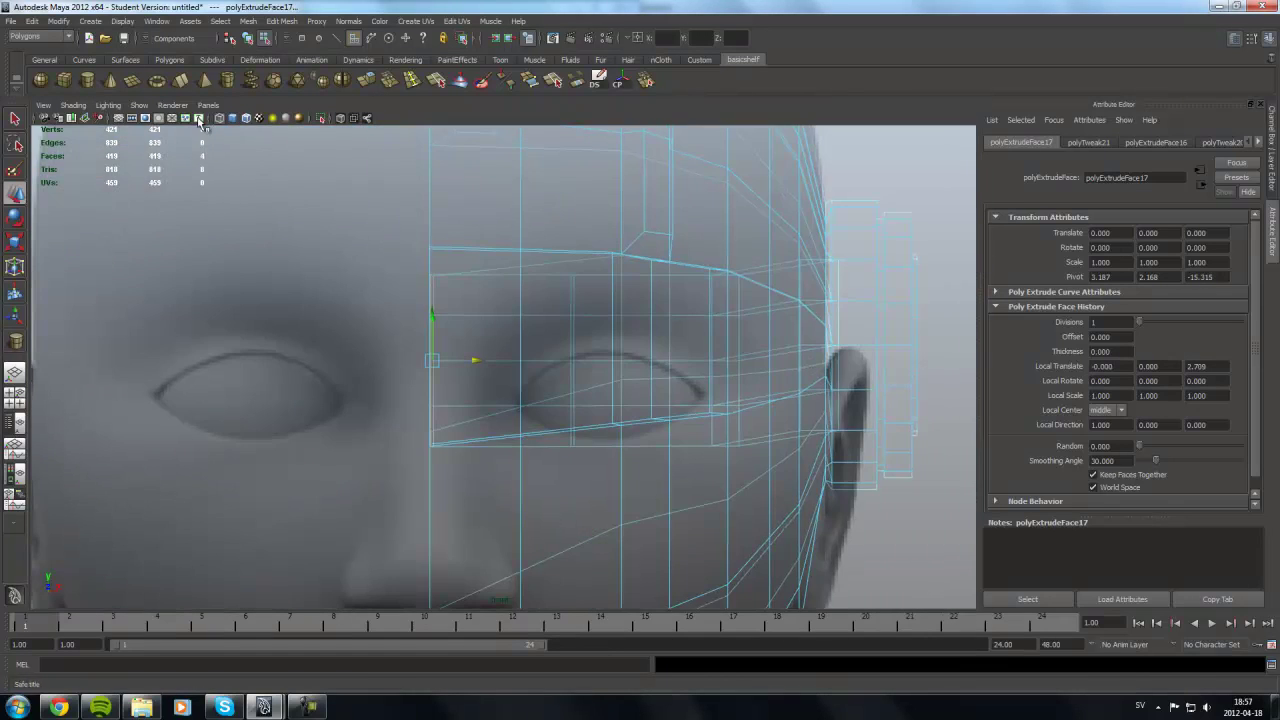
{"action": "scroll", "coordinate": [428, 423], "scroll_direction": "up", "scroll_amount": 3}
{"action": "scroll", "coordinate": [410, 380], "scroll_direction": "up", "scroll_amount": 2}
{"action": "scroll", "coordinate": [427, 502], "scroll_direction": "up", "scroll_amount": 1}
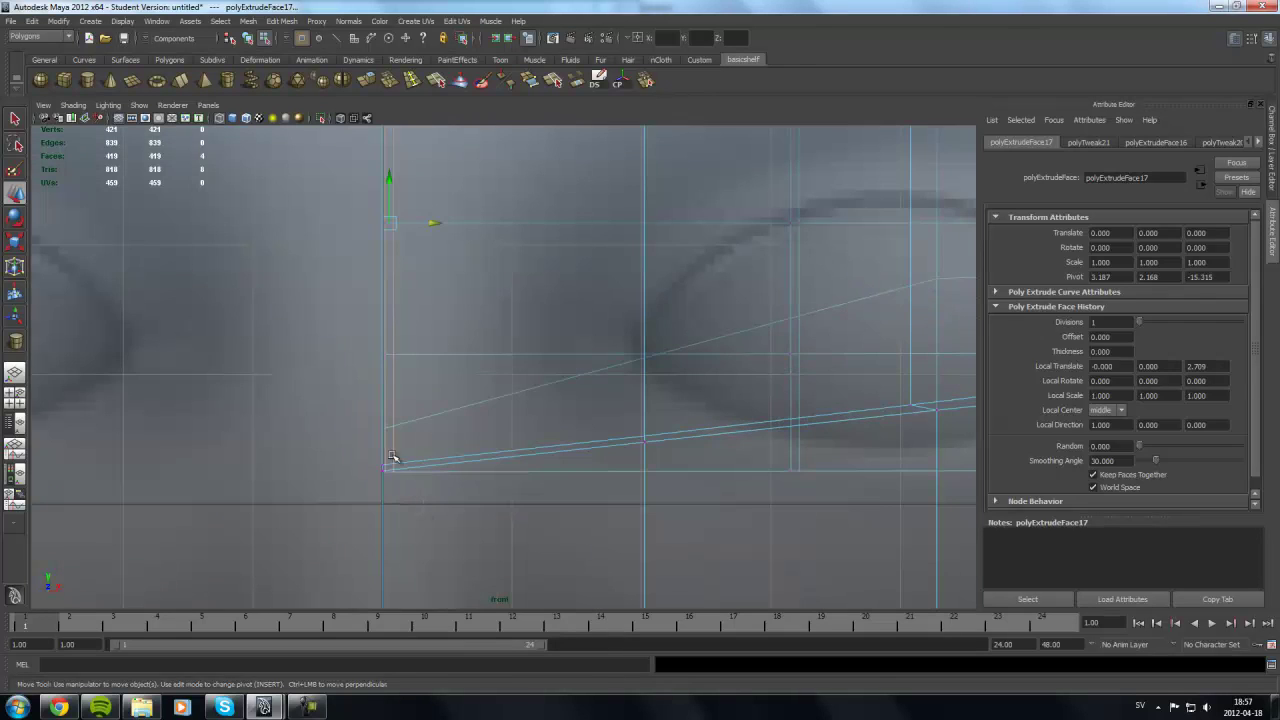
{"action": "left_click_drag", "start_coordinate": [380, 458], "coordinate": [432, 474]}
{"action": "middle_click_drag", "start_coordinate": [413, 472], "coordinate": [452, 421], "text": "alt"}
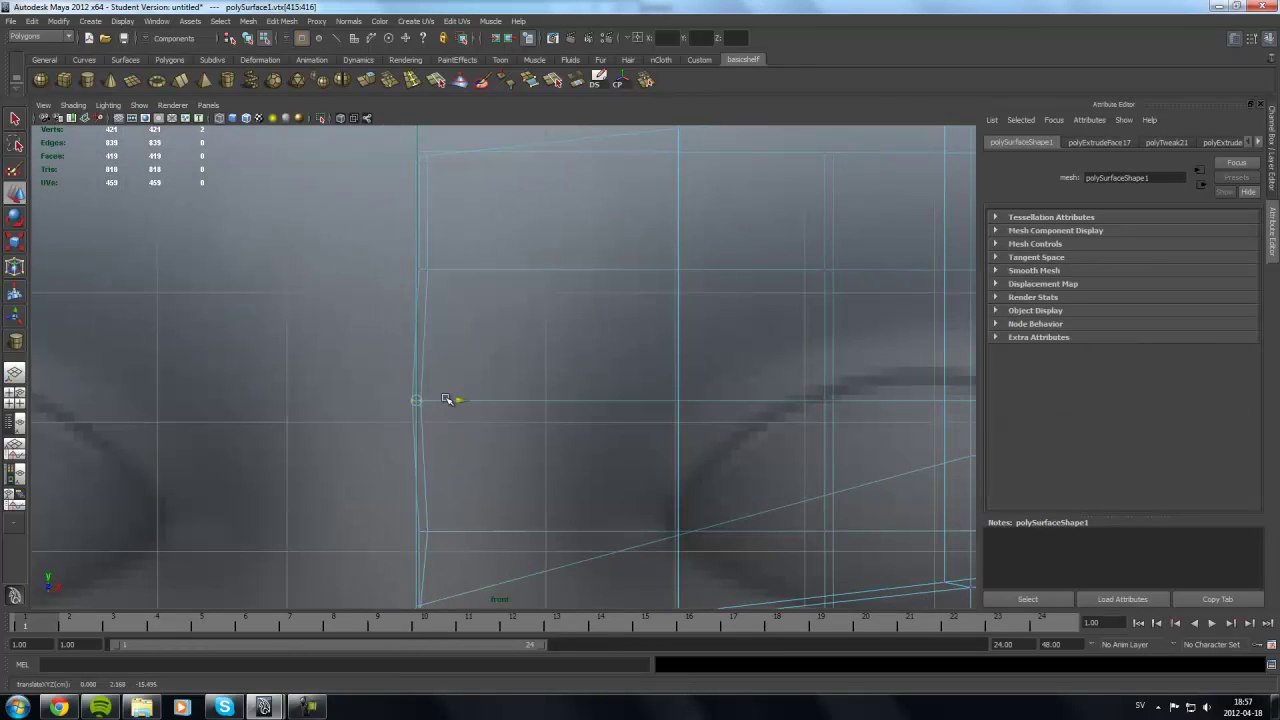
{"action": "key", "text": "space"}
{"action": "key", "text": "space"}
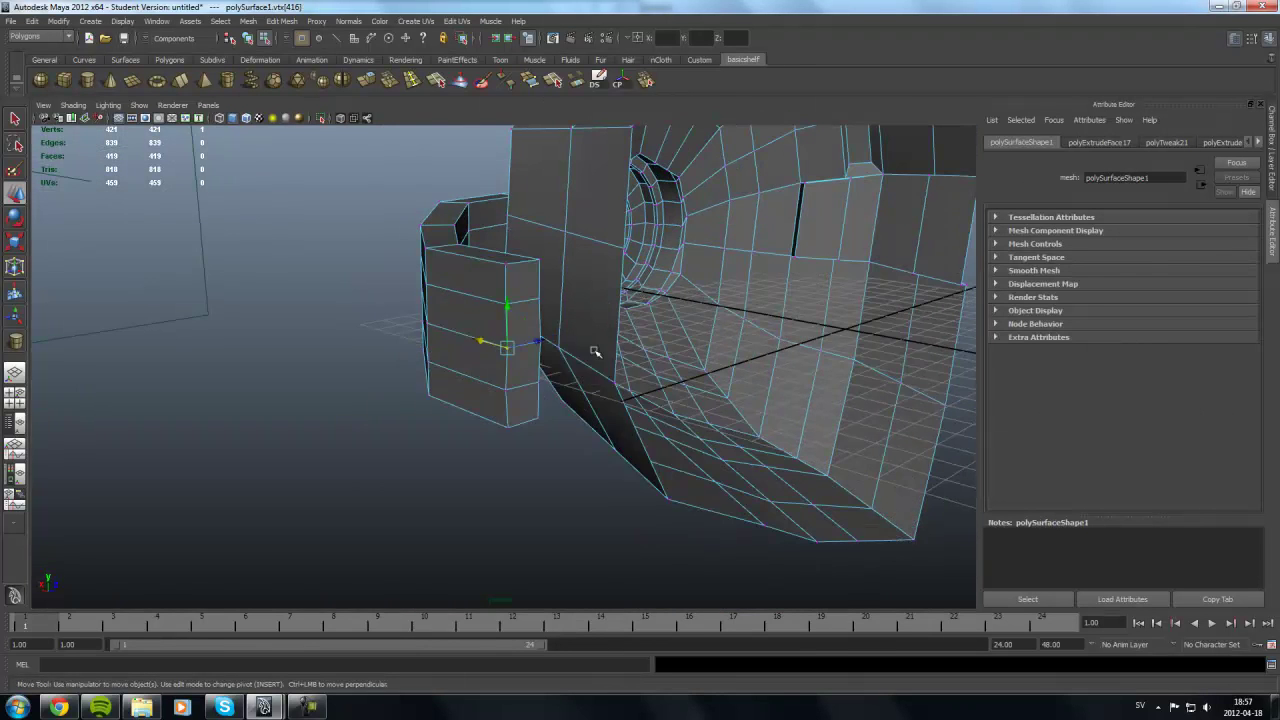
{"action": "key", "text": "space"}
{"action": "key", "text": "space"}
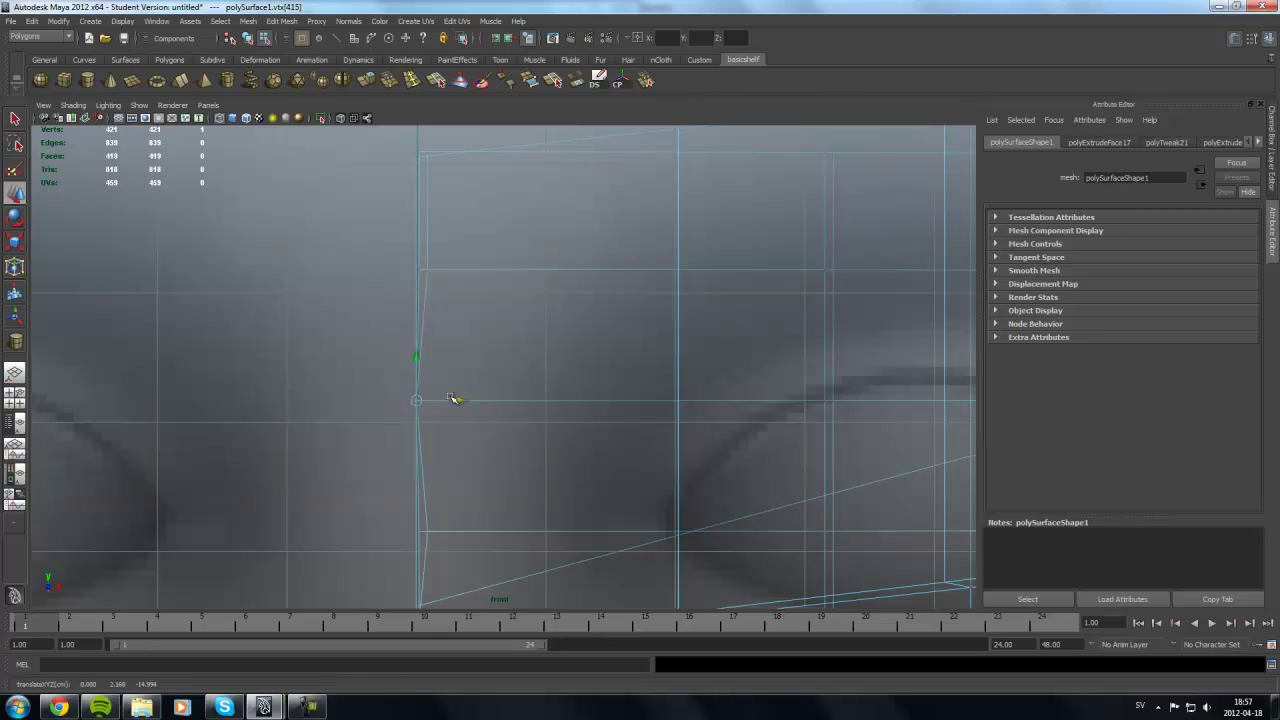
{"action": "left_click_drag", "start_coordinate": [453, 267], "coordinate": [456, 269]}
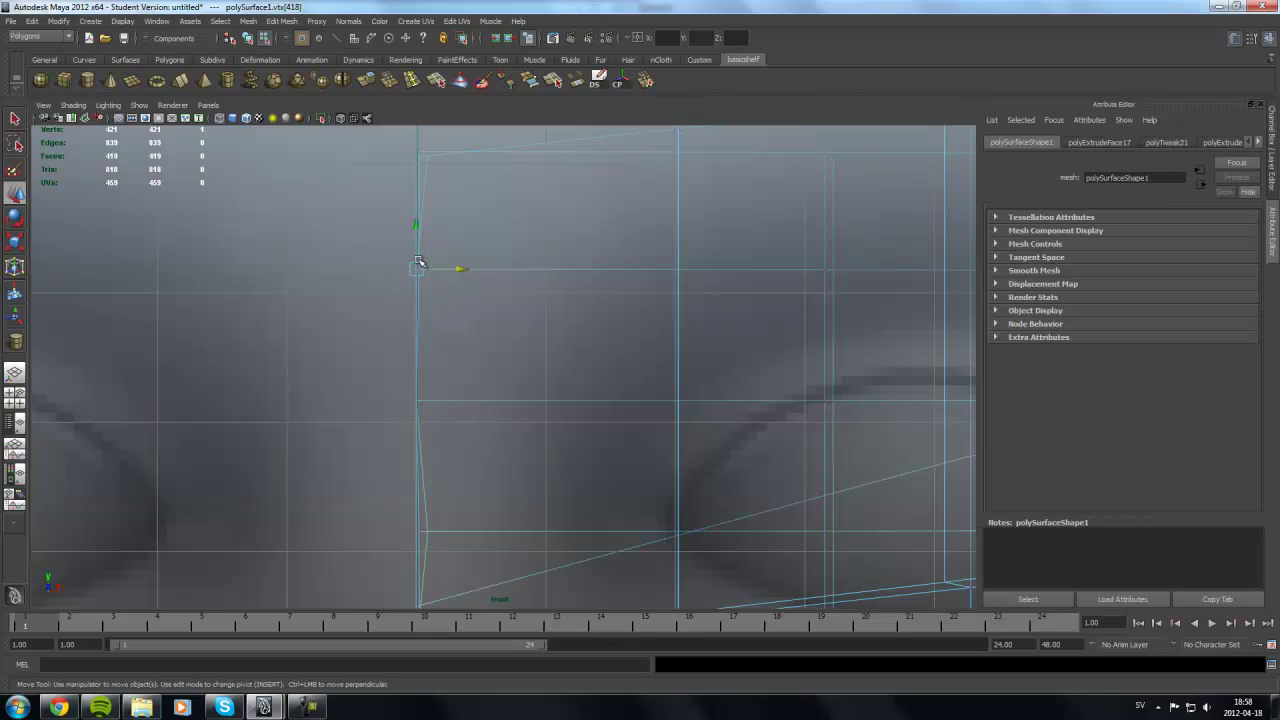
{"action": "middle_click_drag", "start_coordinate": [419, 262], "coordinate": [509, 306], "text": "alt"}
{"action": "left_click", "coordinate": [470, 278]}
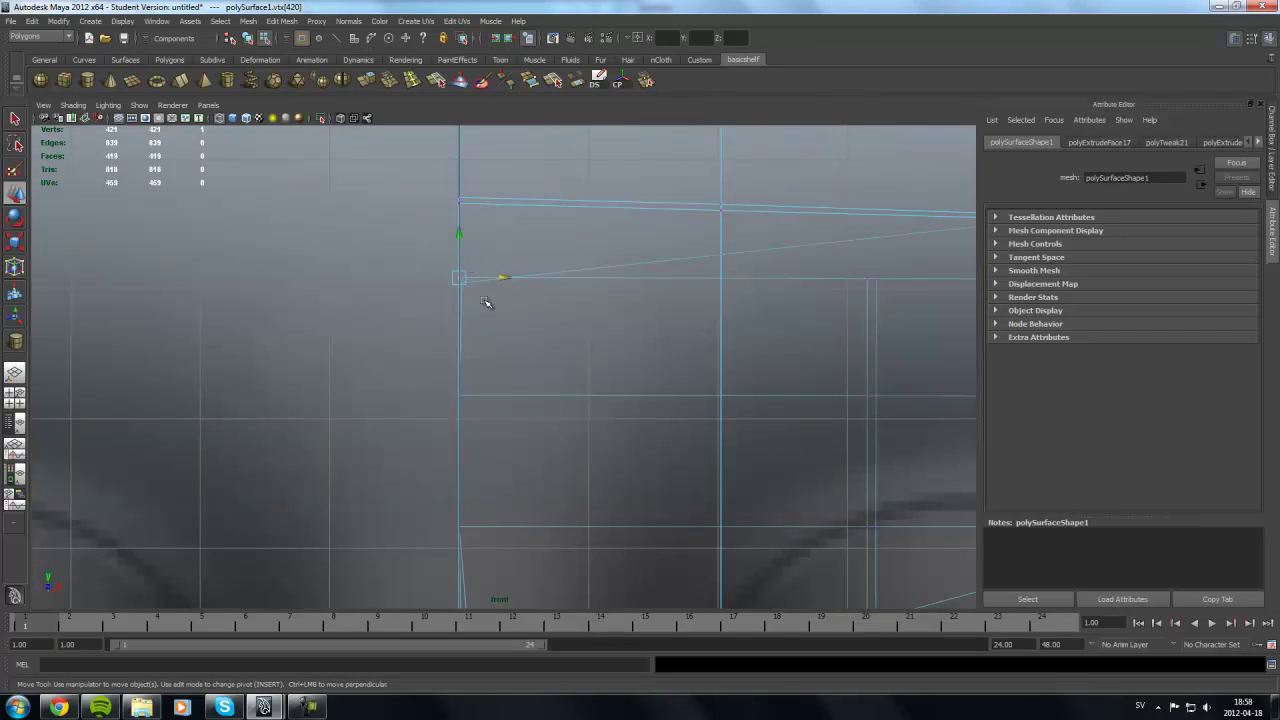
{"action": "scroll", "coordinate": [486, 303], "scroll_direction": "down", "scroll_amount": 5}
{"action": "left_click", "coordinate": [443, 240]}
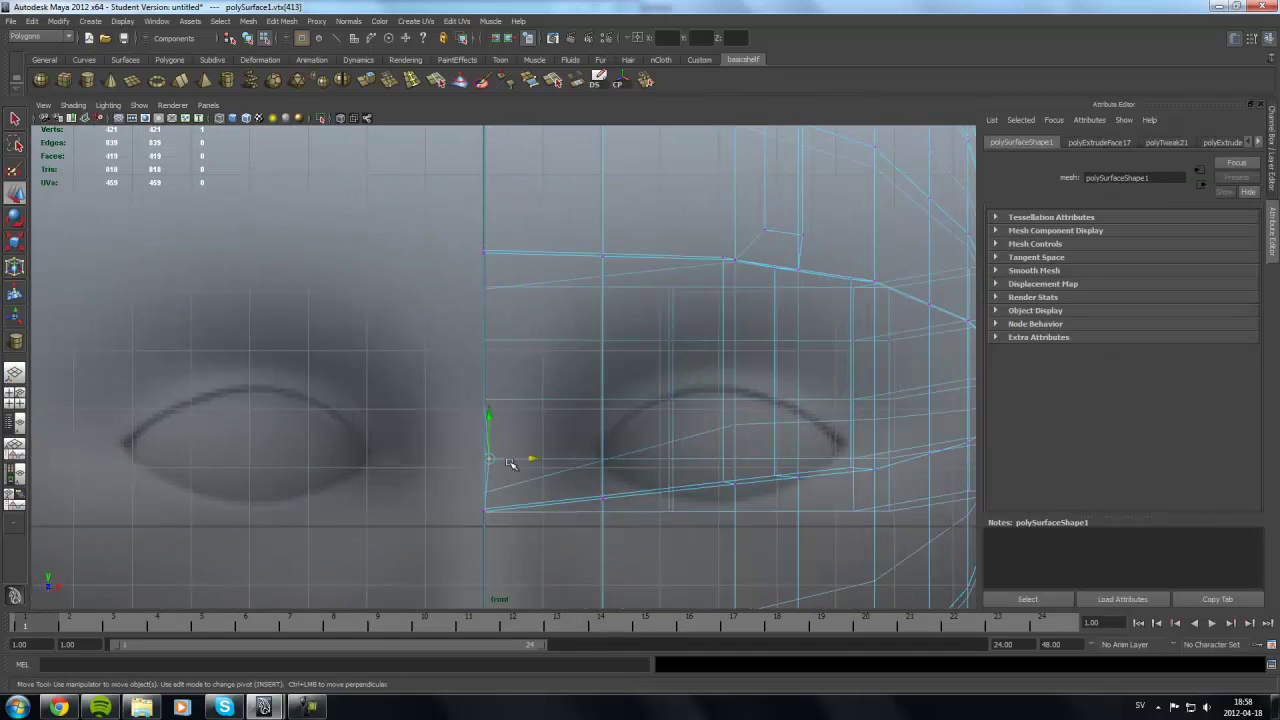
{"action": "left_click", "coordinate": [510, 465]}
- Delete the visor band's end faces, leaving the helmet at 415 faces
{"action": "key", "text": "space"}
{"action": "key", "text": "space"}
{"action": "mouse_move", "coordinate": [640, 334]}
{"action": "left_mouse_down", "text": "alt"}
{"action": "mouse_move", "coordinate": [383, 276]}
{"action": "mouse_move", "coordinate": [420, 380]}
{"action": "left_mouse_up", "text": "alt"}
{"action": "key", "text": "Delete"}
{"action": "mouse_move", "coordinate": [501, 402]}
{"action": "left_mouse_down", "text": "alt"}
{"action": "mouse_move", "coordinate": [491, 374]}
{"action": "mouse_move", "coordinate": [691, 371]}
{"action": "mouse_move", "coordinate": [609, 371]}
{"action": "mouse_move", "coordinate": [463, 319]}
{"action": "mouse_move", "coordinate": [737, 486]}
{"action": "mouse_move", "coordinate": [606, 506]}
{"action": "mouse_move", "coordinate": [444, 329]}
{"action": "left_mouse_up", "text": "alt"}
{"action": "key", "text": "F8"}
- Insert two edge loops on the helmet with the Insert Edge Loop Tool, reaching 456 faces
{"action": "left_click", "coordinate": [606, 506]}
{"action": "left_click", "coordinate": [444, 329]}
{"action": "right_click_drag", "start_coordinate": [444, 329], "coordinate": [300, 333], "text": "shift"}
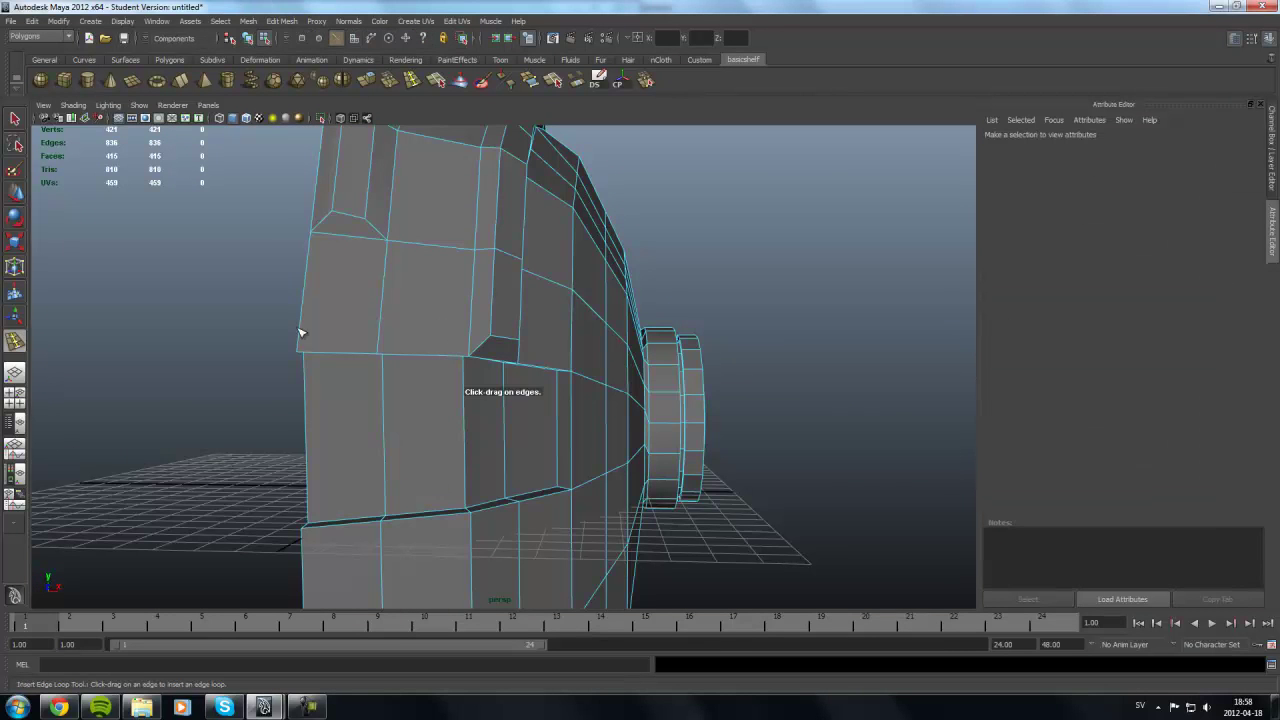
{"action": "left_click", "coordinate": [303, 540]}
{"action": "mouse_move", "coordinate": [300, 529]}
{"action": "left_mouse_down", "text": "alt"}
{"action": "mouse_move", "coordinate": [420, 300]}
{"action": "mouse_move", "coordinate": [453, 440]}
{"action": "left_mouse_up", "text": "alt"}
{"action": "mouse_move", "coordinate": [455, 440]}
{"action": "right_mouse_down", "text": "alt"}
{"action": "mouse_move", "coordinate": [463, 520]}
{"action": "mouse_move", "coordinate": [400, 308]}
{"action": "mouse_move", "coordinate": [531, 300]}
{"action": "right_mouse_up", "text": "alt"}
{"action": "left_click", "coordinate": [407, 298]}
{"action": "mouse_move", "coordinate": [531, 300]}
{"action": "left_mouse_down", "text": "alt"}
{"action": "mouse_move", "coordinate": [523, 209]}
{"action": "mouse_move", "coordinate": [563, 177]}
{"action": "left_mouse_up", "text": "alt"}
{"action": "mouse_move", "coordinate": [563, 177]}
{"action": "right_mouse_down", "text": "alt"}
{"action": "mouse_move", "coordinate": [673, 262]}
{"action": "mouse_move", "coordinate": [686, 471]}
{"action": "right_mouse_up", "text": "alt"}
{"action": "mouse_move", "coordinate": [686, 471]}
{"action": "left_mouse_down", "text": "alt"}
{"action": "mouse_move", "coordinate": [720, 486]}
{"action": "mouse_move", "coordinate": [414, 422]}
{"action": "mouse_move", "coordinate": [560, 429]}
{"action": "mouse_move", "coordinate": [517, 391]}
{"action": "left_mouse_up", "text": "alt"}
{"action": "key", "text": "F8"}
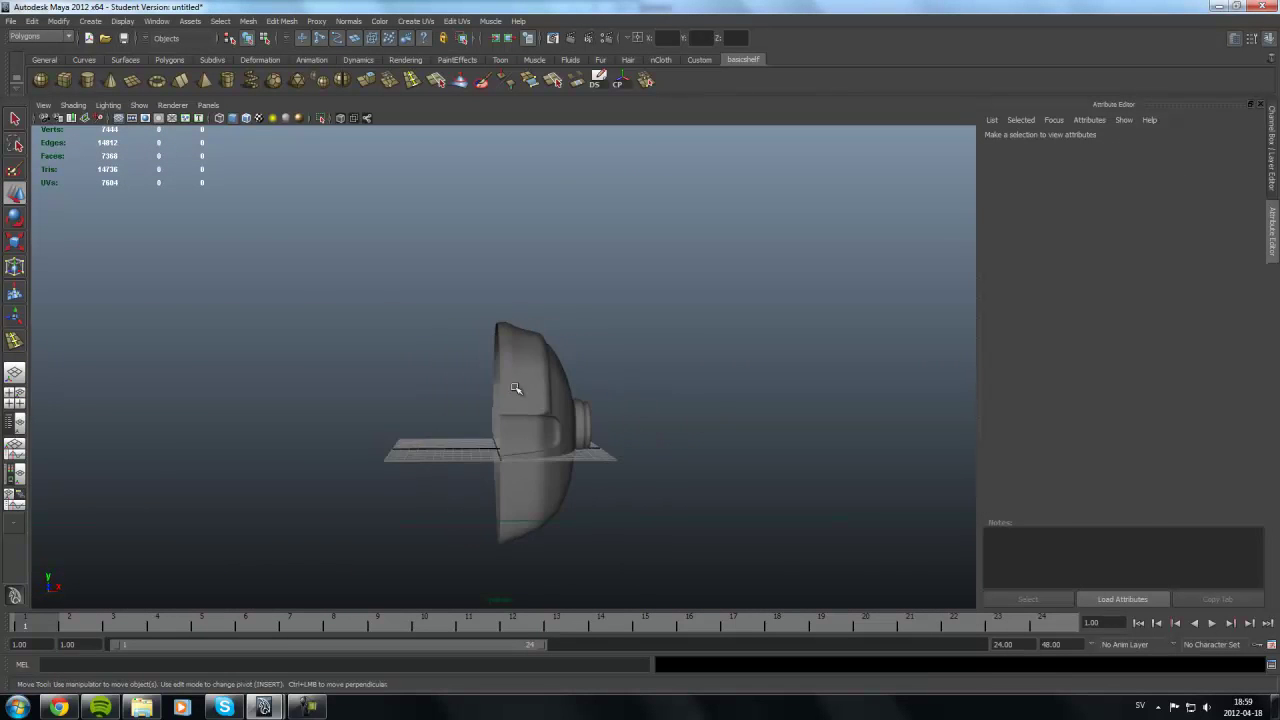
- Extrude a face on the helmet side just above the ear piece
{"action": "left_click", "coordinate": [517, 391]}
{"action": "mouse_move", "coordinate": [657, 446]}
{"action": "left_mouse_down", "text": "alt"}
{"action": "mouse_move", "coordinate": [533, 422]}
{"action": "mouse_move", "coordinate": [530, 250]}
{"action": "left_mouse_up", "text": "alt"}
{"action": "right_click_drag", "start_coordinate": [530, 250], "coordinate": [530, 300]}
{"action": "right_click_drag", "start_coordinate": [530, 300], "coordinate": [600, 380], "text": "alt"}
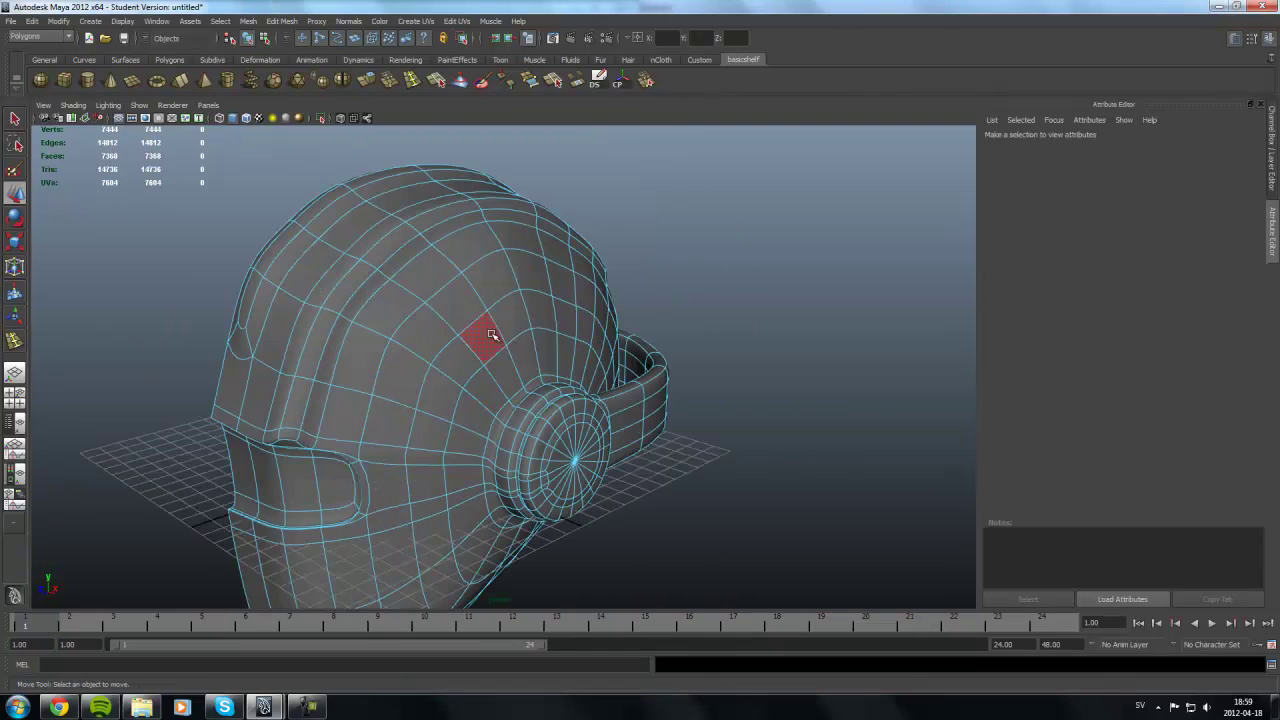
{"action": "left_click", "coordinate": [490, 340]}
{"action": "key", "text": "ctrl+e"}
{"action": "key", "text": "1"}
- Inspect the helmet, then undo the trial extrusion steps back to a small upward post
{"action": "mouse_move", "coordinate": [424, 237]}
{"action": "left_mouse_down", "text": "alt"}
{"action": "mouse_move", "coordinate": [607, 336]}
{"action": "mouse_move", "coordinate": [606, 287]}
{"action": "left_mouse_up", "text": "alt"}
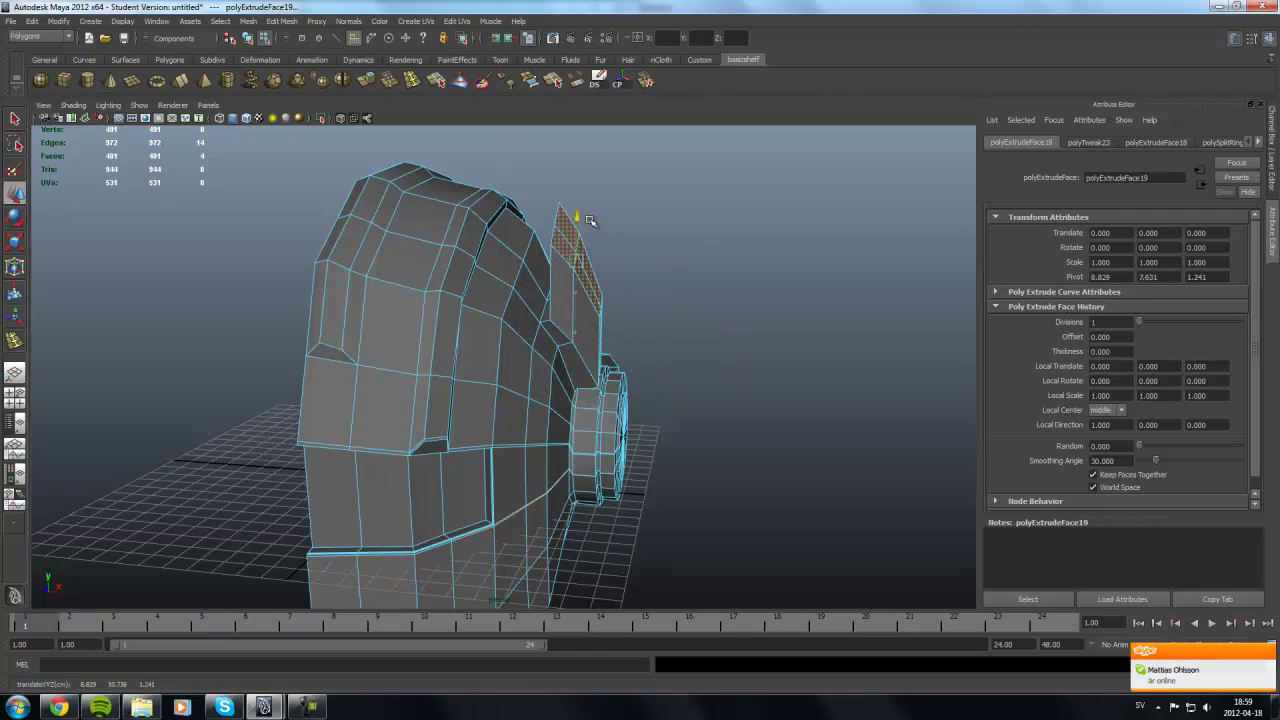
{"action": "mouse_move", "coordinate": [537, 262]}
{"action": "left_mouse_down", "text": "alt"}
{"action": "mouse_move", "coordinate": [560, 280]}
{"action": "mouse_move", "coordinate": [505, 305]}
{"action": "left_mouse_up", "text": "alt"}
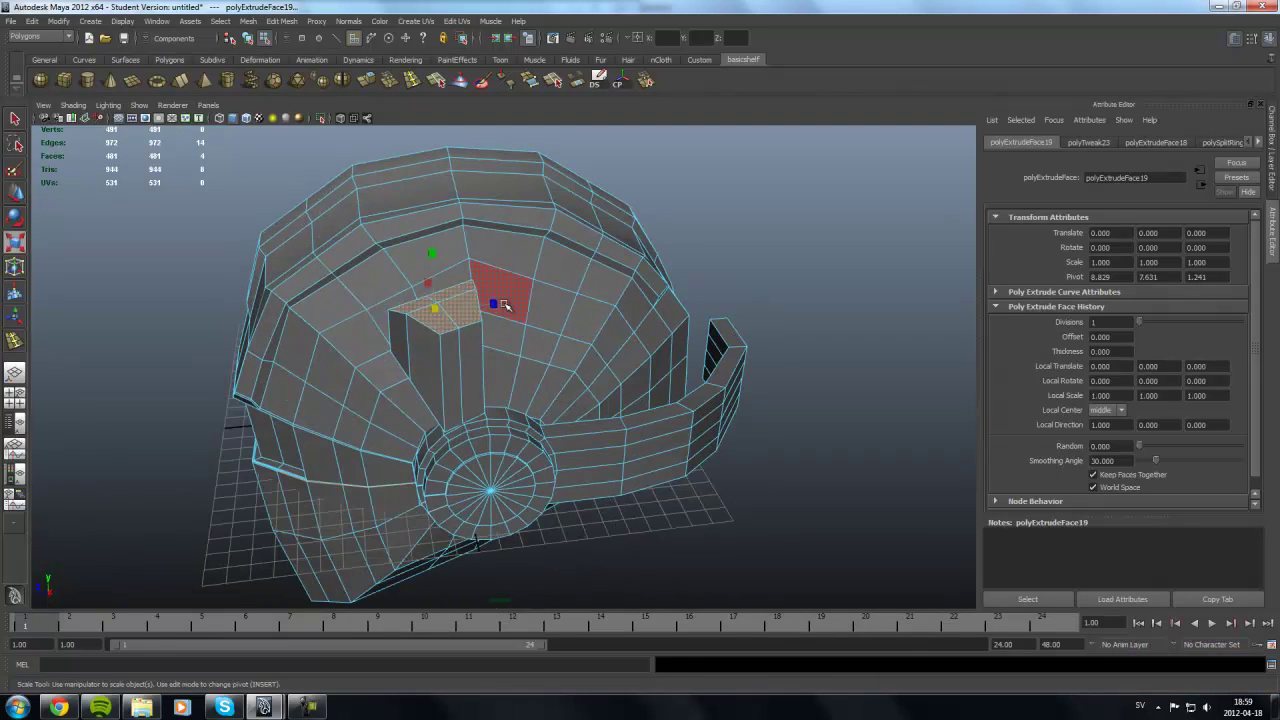
{"action": "left_click_drag", "start_coordinate": [461, 316], "coordinate": [754, 337], "text": "alt"}
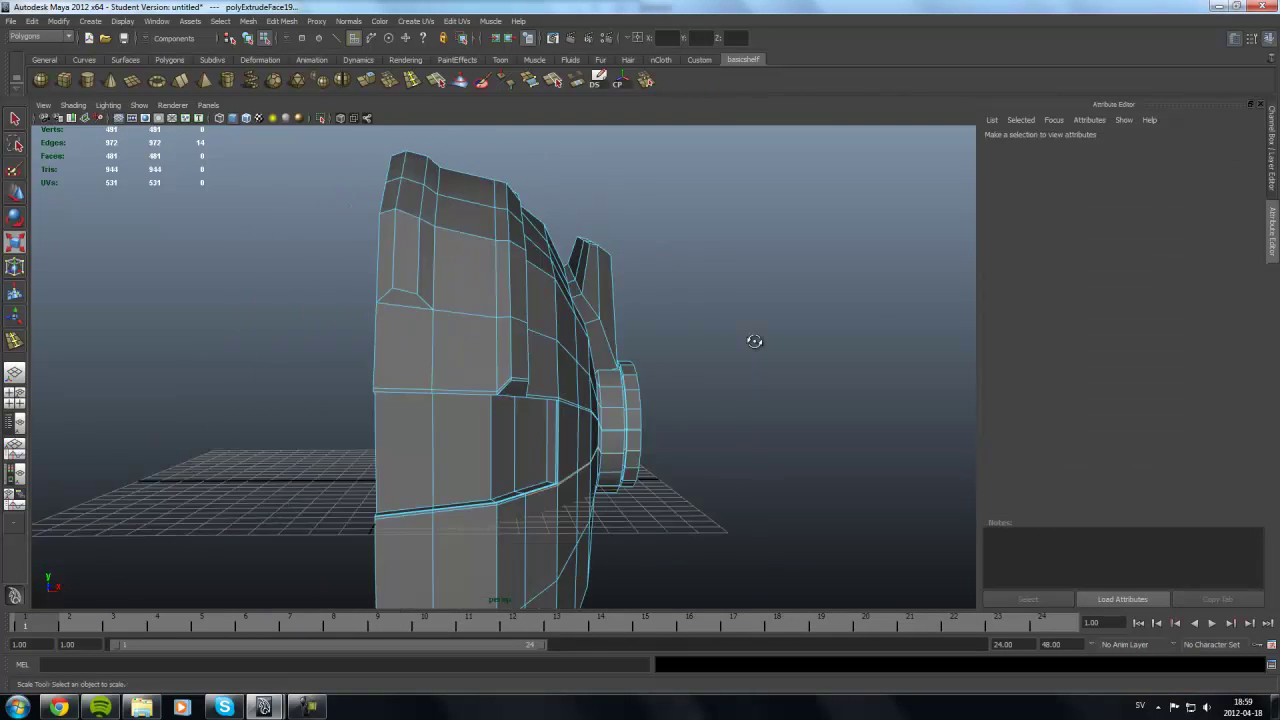
{"action": "right_click_drag", "start_coordinate": [754, 337], "coordinate": [600, 380], "text": "alt"}
{"action": "left_click_drag", "start_coordinate": [600, 380], "coordinate": [363, 427], "text": "alt"}
{"action": "key", "text": "ctrl+z"}
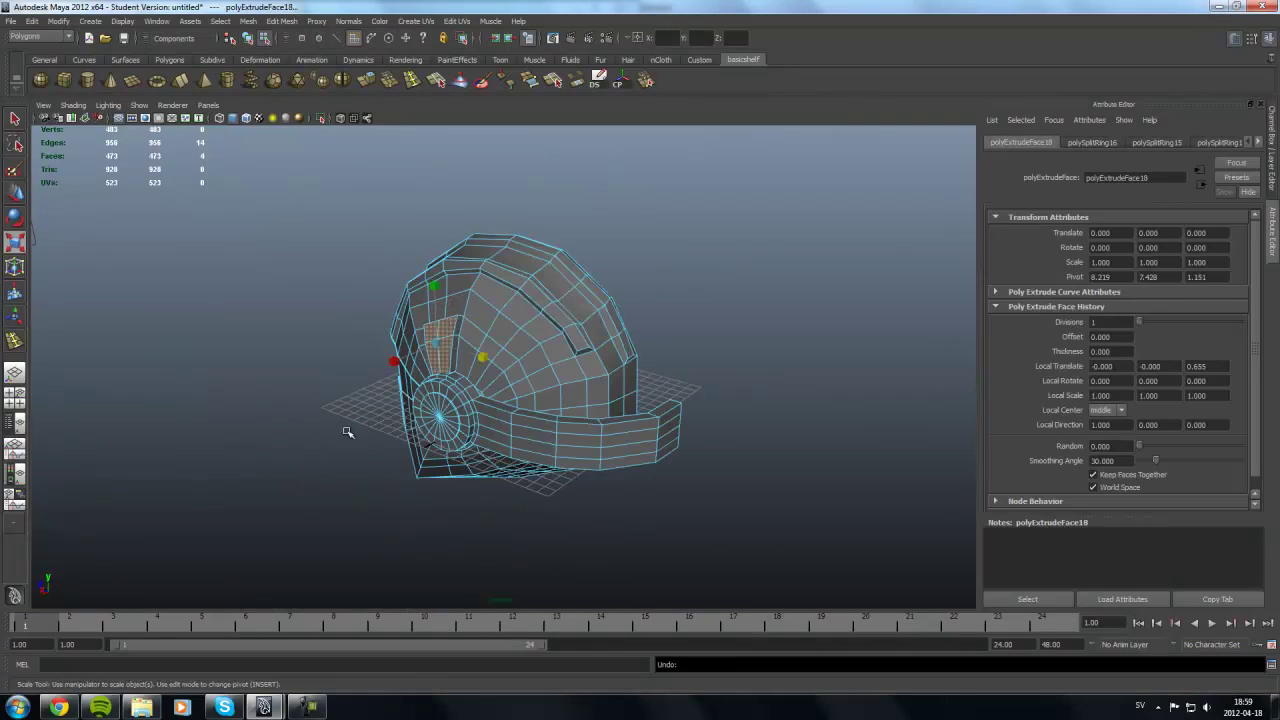
{"action": "key", "text": "ctrl+z"}
{"action": "key", "text": "ctrl+z"}
{"action": "key", "text": "ctrl+z"}
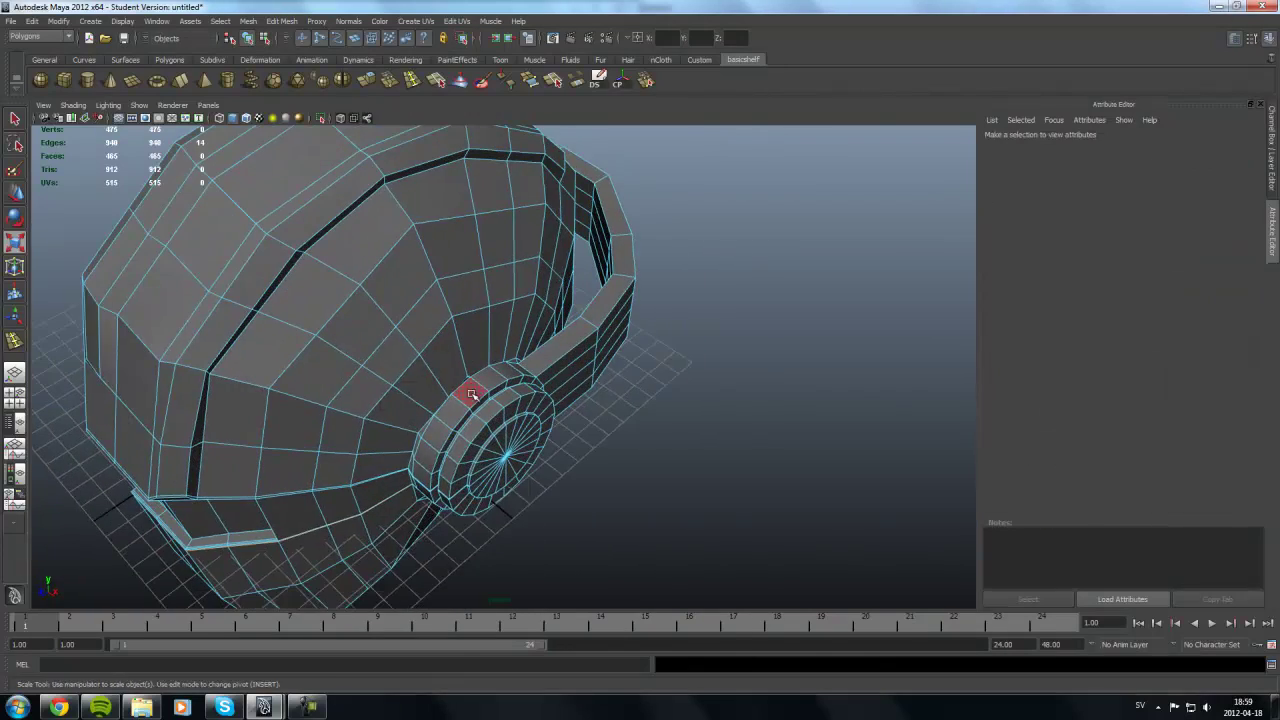
{"action": "key", "text": "ctrl+z"}
{"action": "key", "text": "ctrl+z"}
{"action": "key", "text": "ctrl+z"}
{"action": "key", "text": "ctrl+z"}
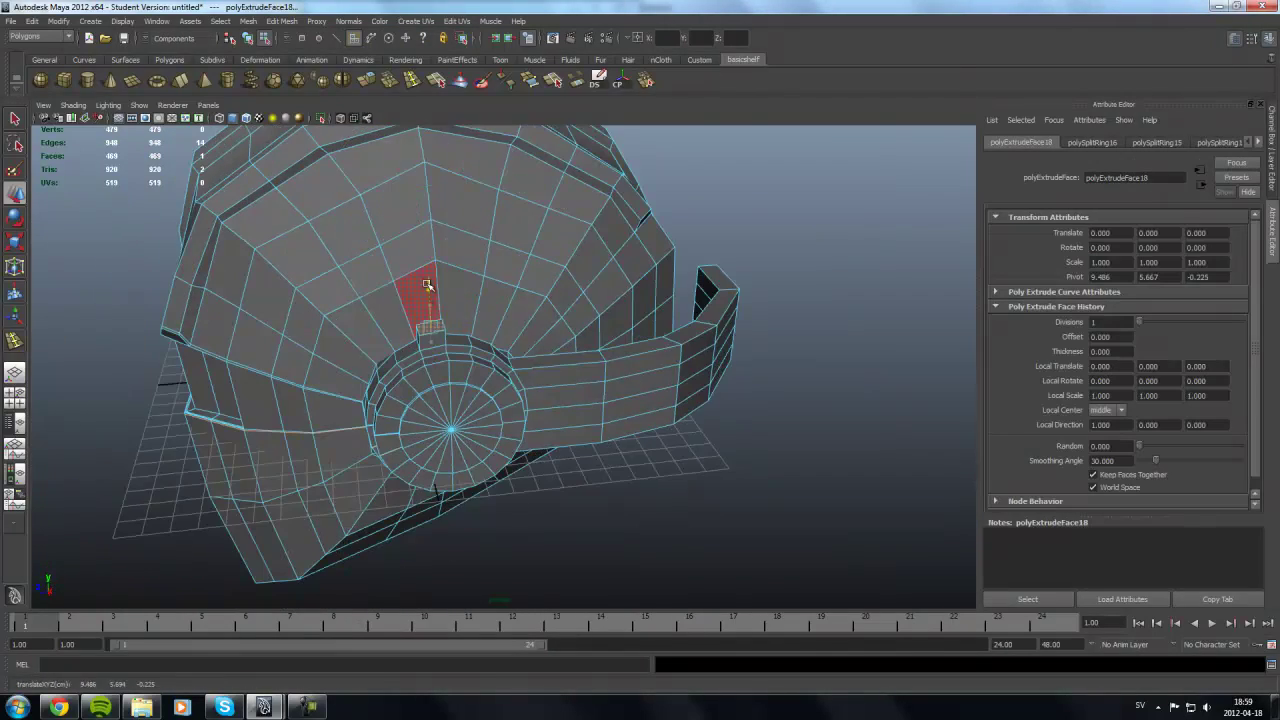
{"action": "key", "text": "ctrl+z"}
{"action": "key", "text": "ctrl+z"}
{"action": "key", "text": "ctrl+z"}
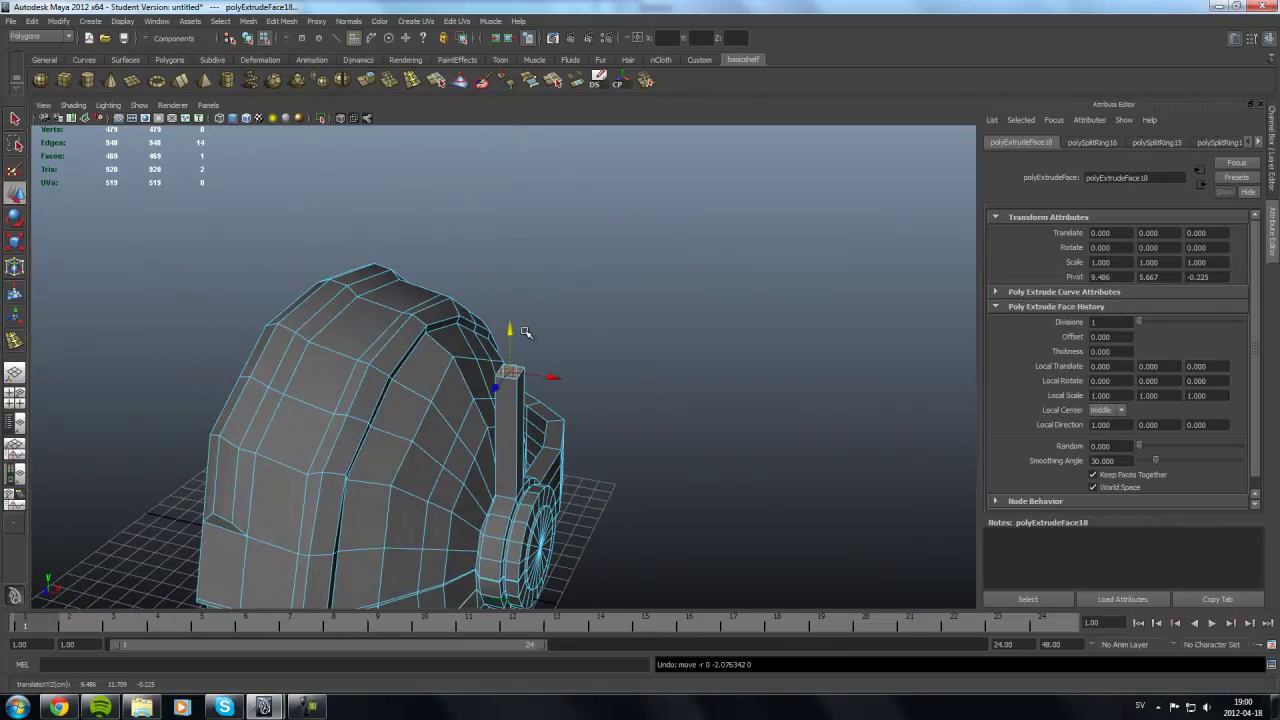
{"action": "key", "text": "ctrl+z"}
{"action": "key", "text": "ctrl+z"}
{"action": "key", "text": "ctrl+z"}
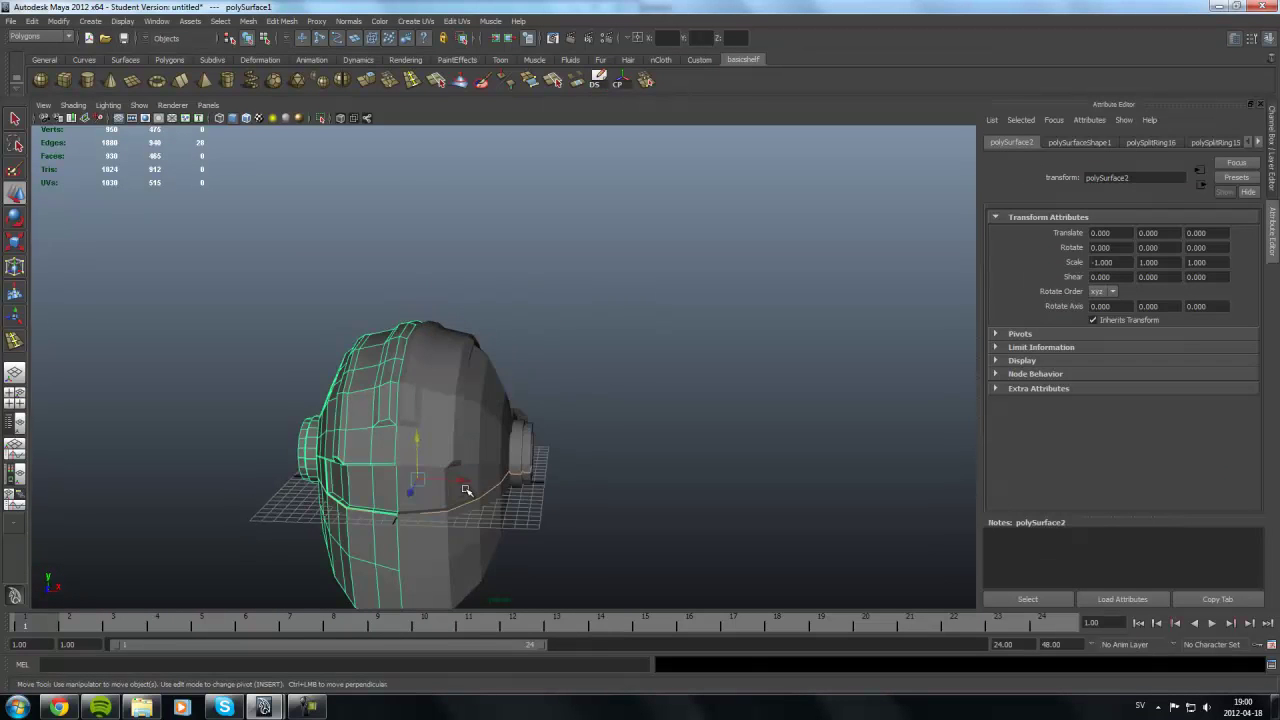
- Move the mirrored half against the other half and combine both into one mesh
{"action": "right_click_drag", "start_coordinate": [441, 395], "coordinate": [440, 390]}
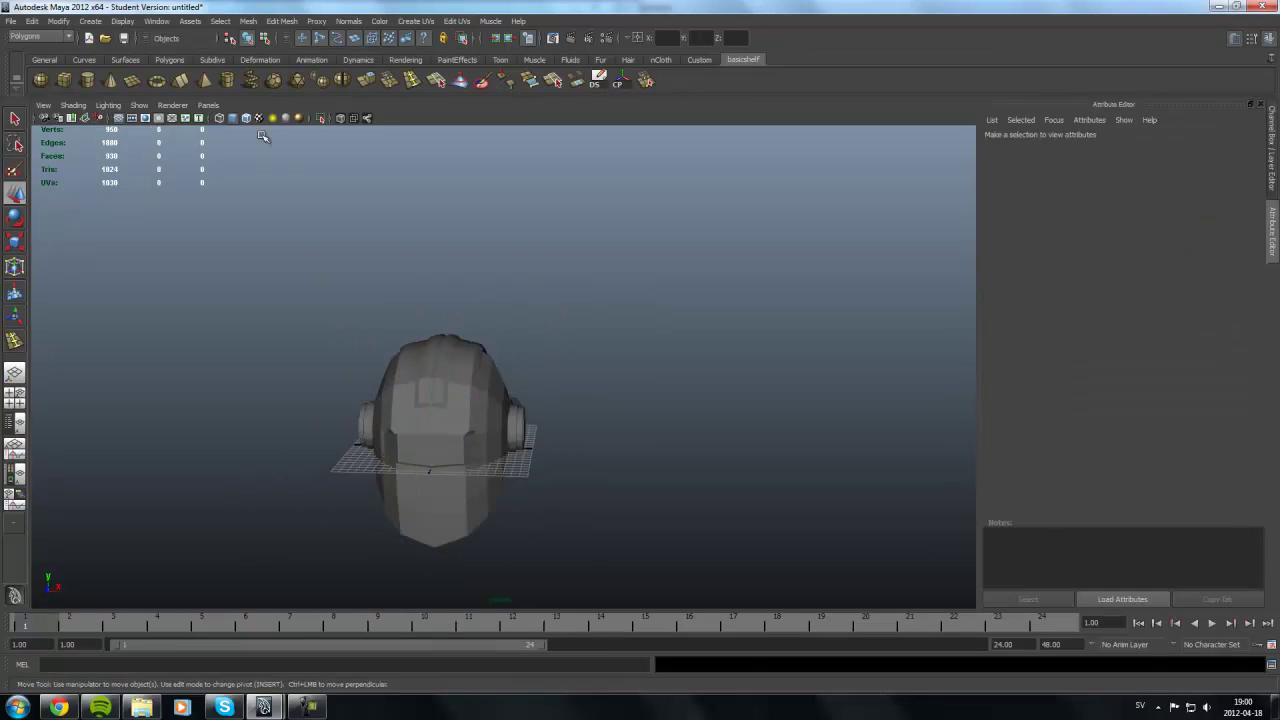
{"action": "left_click", "coordinate": [686, 485]}
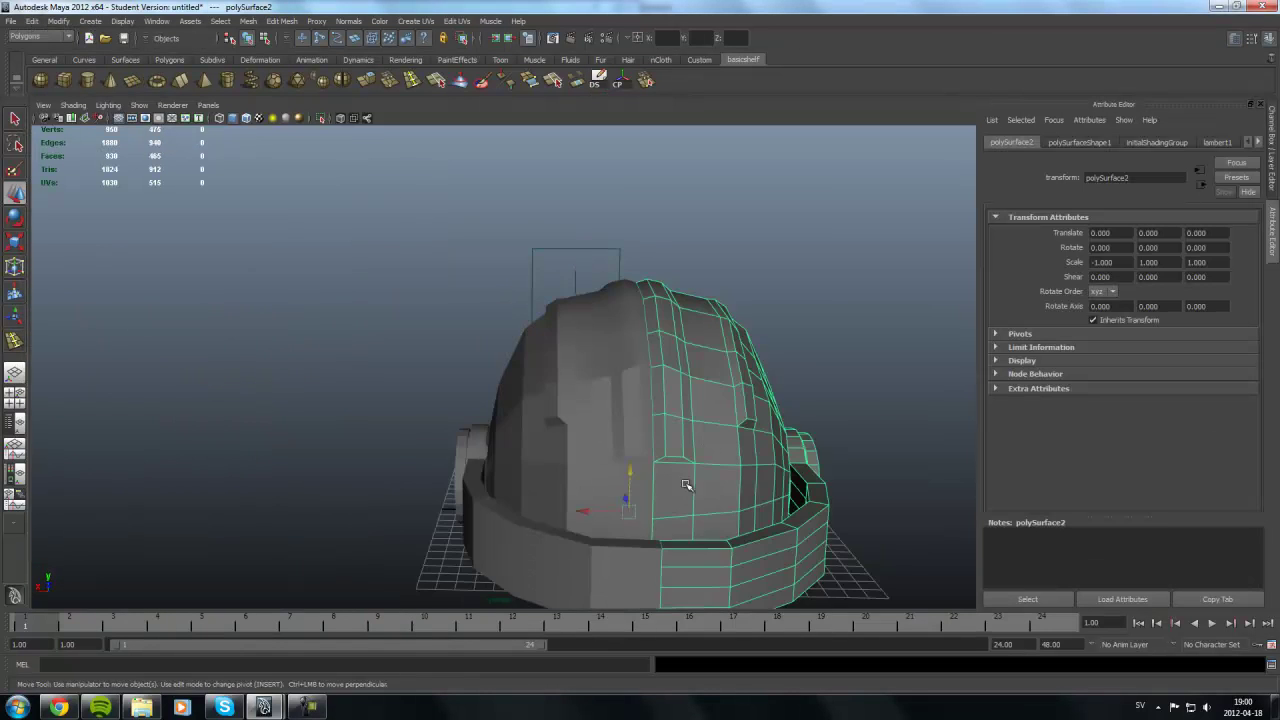
{"action": "middle_click_drag", "start_coordinate": [686, 485], "coordinate": [640, 485]}
{"action": "left_click_drag", "start_coordinate": [640, 485], "coordinate": [523, 451], "text": "alt"}
{"action": "left_click", "coordinate": [248, 21]}
{"action": "left_click", "coordinate": [270, 37]}
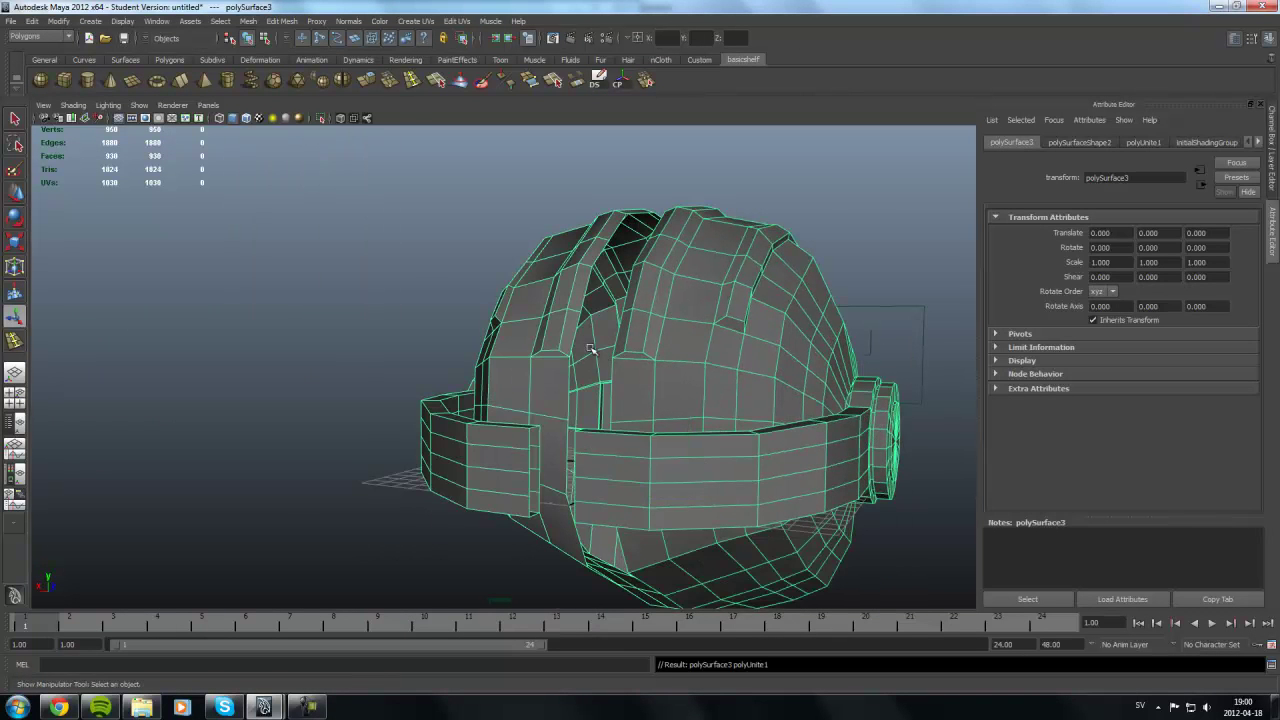
- Bridge the open centre edges to close the gap between the two halves
{"action": "mouse_move", "coordinate": [571, 329]}
{"action": "left_mouse_down", "text": "alt"}
{"action": "mouse_move", "coordinate": [608, 380]}
{"action": "mouse_move", "coordinate": [609, 163]}
{"action": "left_mouse_up", "text": "alt"}
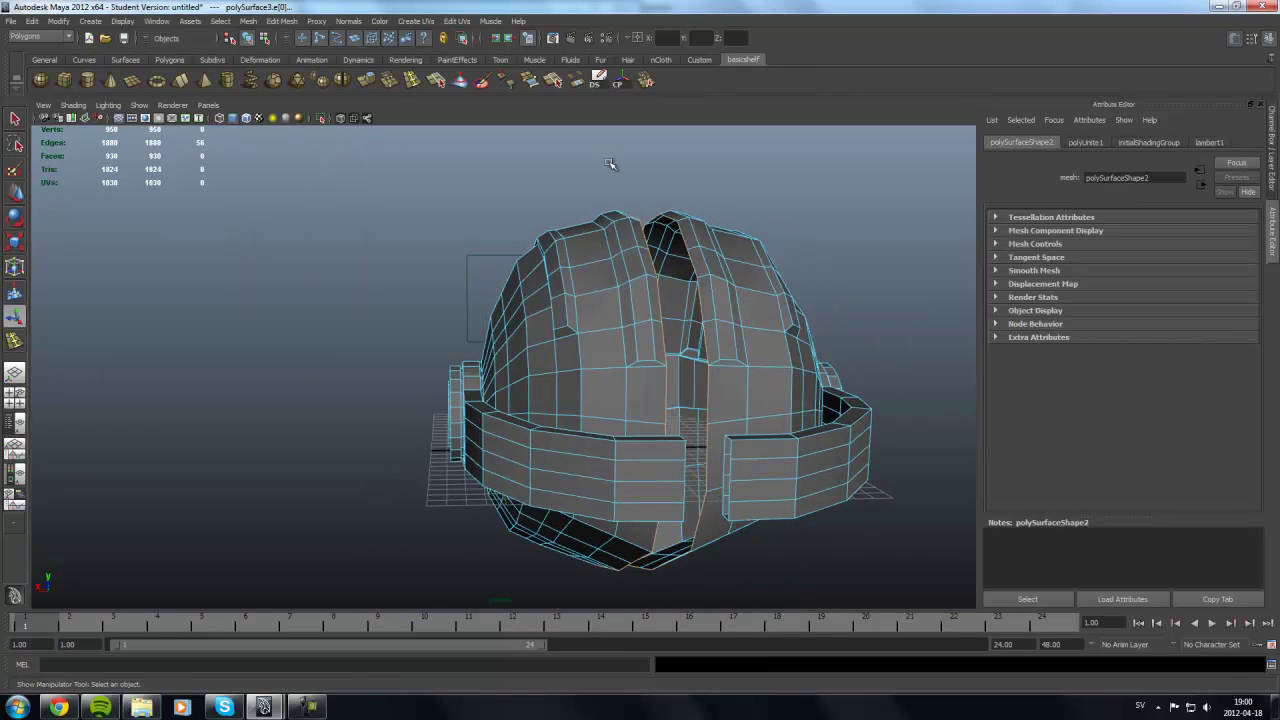
{"action": "left_click", "coordinate": [589, 82]}
{"action": "left_click", "coordinate": [580, 82]}
{"action": "left_click_drag", "start_coordinate": [689, 231], "coordinate": [646, 357], "text": "alt"}
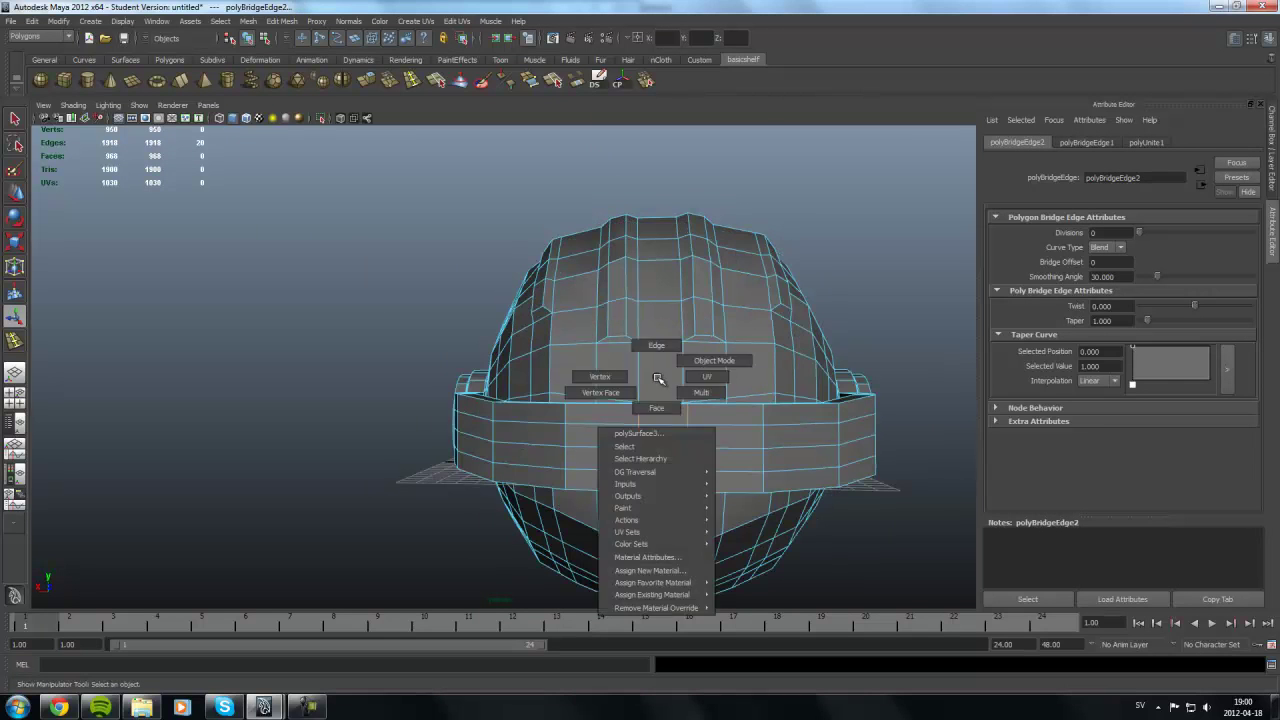
- Select the centre column of faces to check the bridged seam, then clear the selection
{"action": "right_click_drag", "start_coordinate": [646, 357], "coordinate": [603, 530]}
{"action": "double_click", "coordinate": [605, 325]}
{"action": "left_click_drag", "start_coordinate": [605, 325], "coordinate": [440, 461], "text": "alt"}
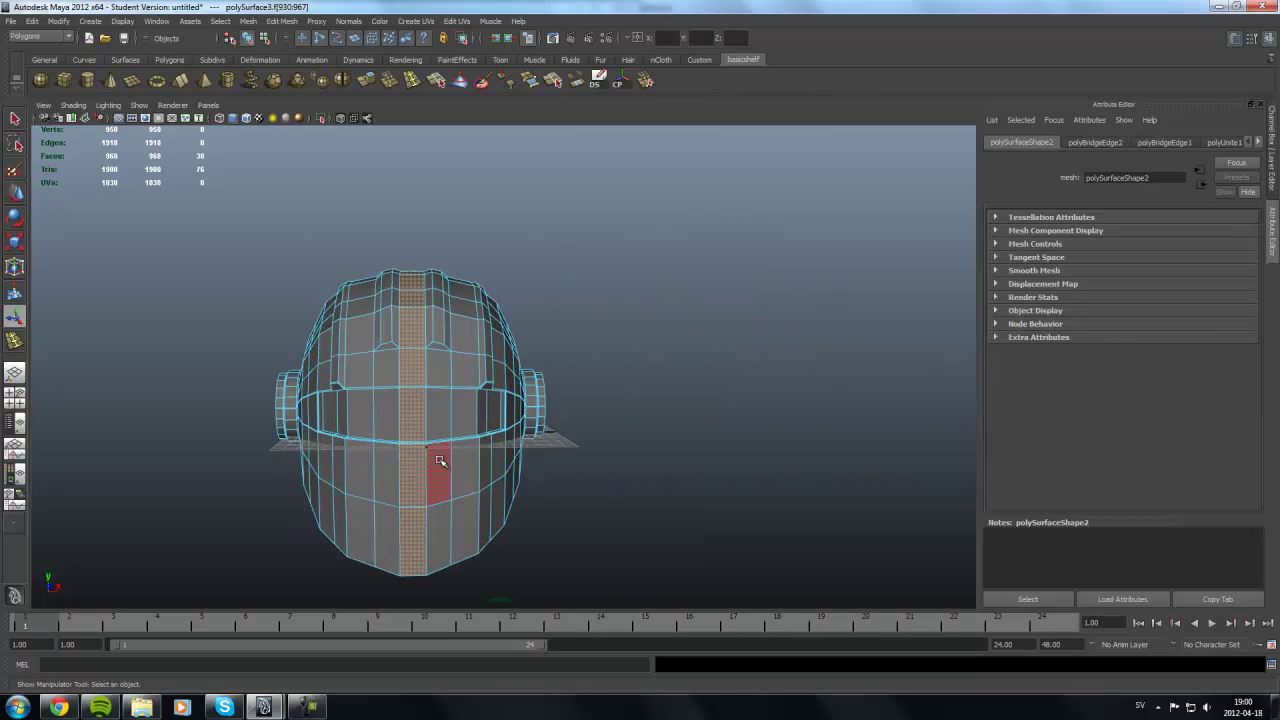
{"action": "key", "text": "F8"}
{"action": "left_click", "coordinate": [574, 431]}
{"action": "mouse_move", "coordinate": [574, 431]}
{"action": "left_mouse_down", "text": "alt"}
{"action": "mouse_move", "coordinate": [617, 457]}
{"action": "mouse_move", "coordinate": [503, 495]}
{"action": "mouse_move", "coordinate": [443, 414]}
{"action": "mouse_move", "coordinate": [500, 255]}
{"action": "left_mouse_up", "text": "alt"}
{"action": "left_click", "coordinate": [503, 495]}
{"action": "double_click", "coordinate": [443, 430]}
{"action": "mouse_move", "coordinate": [613, 441]}
{"action": "left_mouse_down", "text": "alt"}
{"action": "mouse_move", "coordinate": [440, 330]}
{"action": "mouse_move", "coordinate": [534, 391]}
{"action": "mouse_move", "coordinate": [430, 380]}
{"action": "mouse_move", "coordinate": [543, 377]}
{"action": "left_mouse_up", "text": "alt"}
{"action": "left_click", "coordinate": [700, 450]}
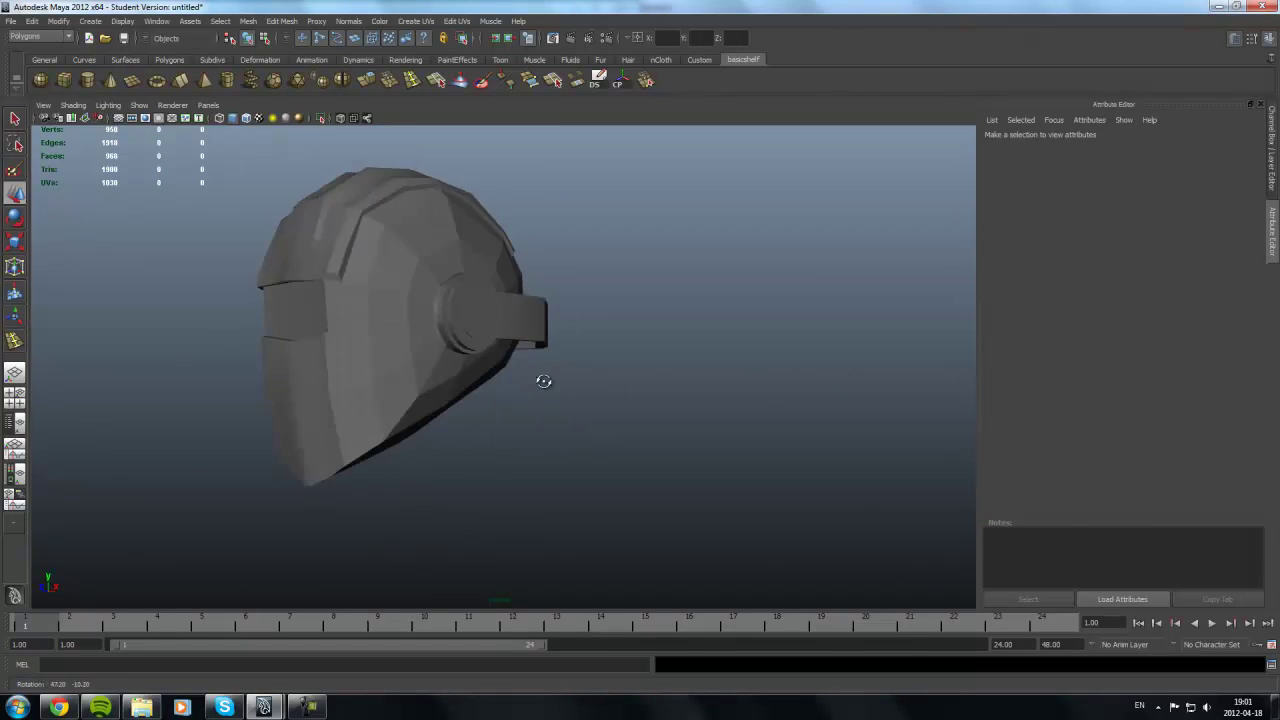
- Extrude and scale a thin face on the helmet side above the ear piece
{"action": "left_click", "coordinate": [371, 451]}
{"action": "key", "text": "F11"}
{"action": "scroll", "coordinate": [471, 329], "scroll_direction": "up", "scroll_amount": 5}
{"action": "left_click", "coordinate": [471, 329]}
{"action": "mouse_move", "coordinate": [471, 329]}
{"action": "left_mouse_down", "text": "alt"}
{"action": "mouse_move", "coordinate": [472, 185]}
{"action": "mouse_move", "coordinate": [506, 154]}
{"action": "mouse_move", "coordinate": [434, 297]}
{"action": "left_mouse_up", "text": "alt"}
{"action": "right_click", "coordinate": [434, 297]}
{"action": "left_click", "coordinate": [436, 80]}
{"action": "mouse_move", "coordinate": [436, 80]}
{"action": "left_mouse_down", "text": "alt"}
{"action": "mouse_move", "coordinate": [483, 131]}
{"action": "mouse_move", "coordinate": [483, 356]}
{"action": "left_mouse_up", "text": "alt"}
{"action": "key", "text": "r"}
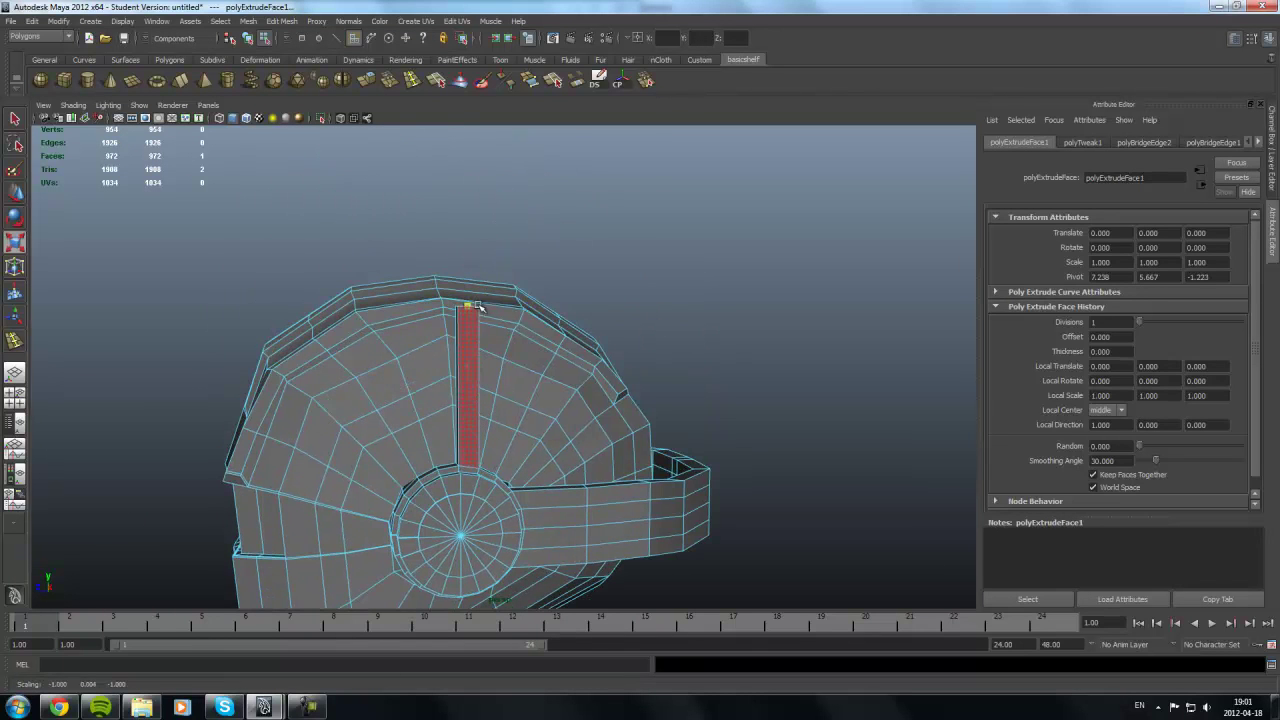
{"action": "left_click", "coordinate": [651, 266]}
{"action": "left_click_drag", "start_coordinate": [651, 266], "coordinate": [626, 323], "text": "alt"}
- Extrude the strip's top face upward into an antenna topped by a small knob
{"action": "left_click", "coordinate": [513, 310]}
{"action": "key", "text": "ctrl+e"}
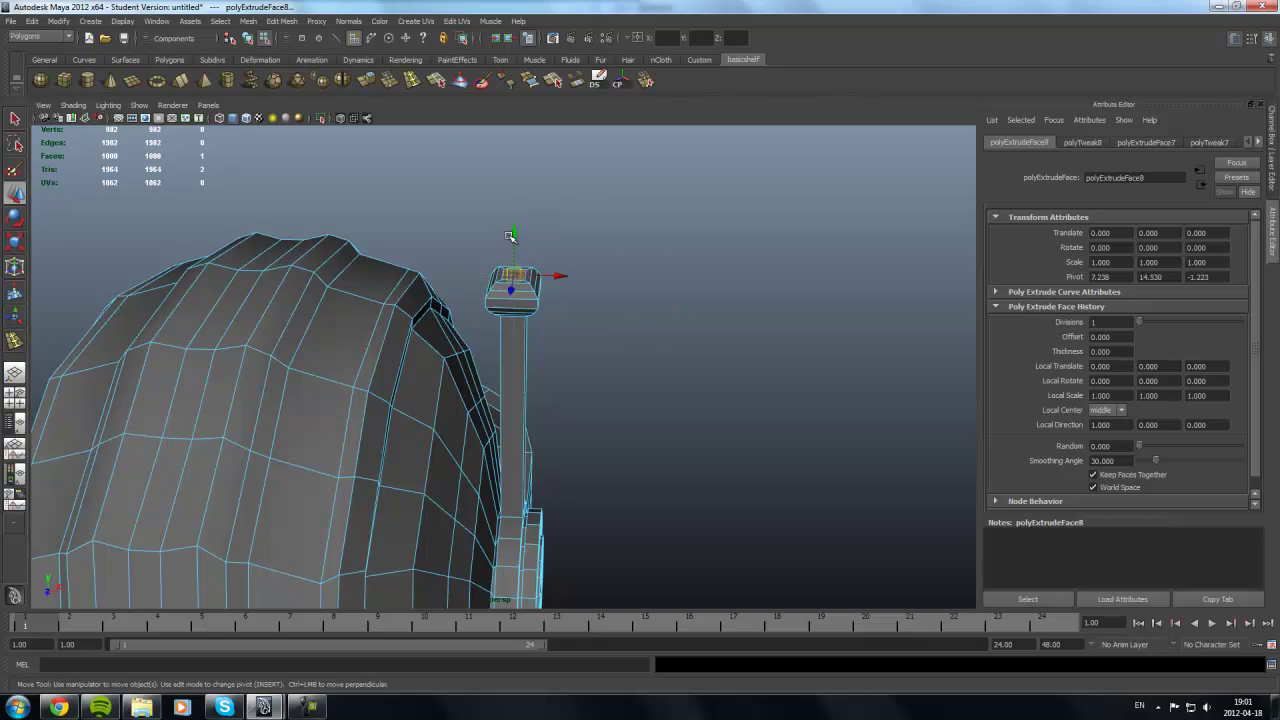
{"action": "left_click", "coordinate": [614, 317]}
{"action": "scroll", "coordinate": [566, 420], "scroll_direction": "down", "scroll_amount": 5}
{"action": "mouse_move", "coordinate": [566, 420]}
{"action": "left_mouse_down", "text": "alt"}
{"action": "mouse_move", "coordinate": [574, 440]}
{"action": "mouse_move", "coordinate": [680, 417]}
{"action": "mouse_move", "coordinate": [726, 423]}
{"action": "mouse_move", "coordinate": [417, 423]}
{"action": "left_mouse_up", "text": "alt"}
{"action": "key", "text": "F8"}
{"action": "left_click", "coordinate": [622, 429]}
- Show the helmet smooth-shaded and render it in Render View with Maya Hardware at 960 x 720
{"action": "key", "text": "5"}
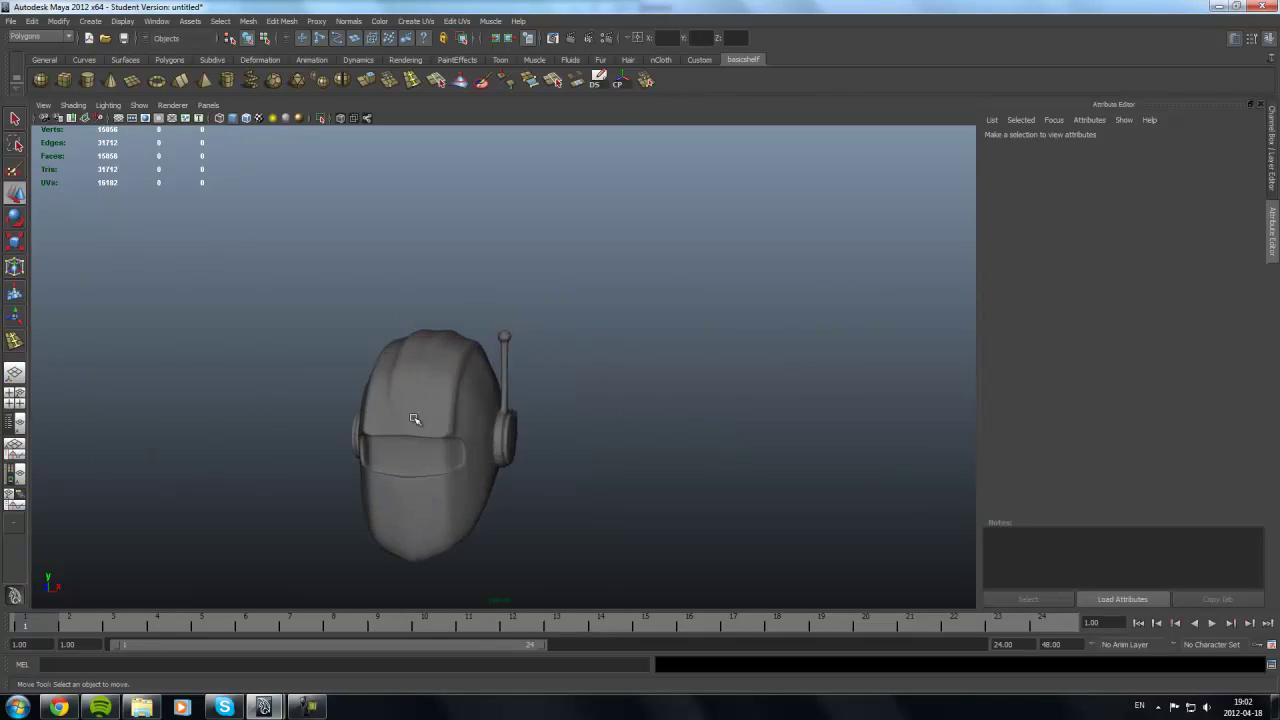
{"action": "scroll", "coordinate": [417, 423], "scroll_direction": "up", "scroll_amount": 3}
{"action": "mouse_move", "coordinate": [651, 443]}
{"action": "left_mouse_down", "text": "alt"}
{"action": "mouse_move", "coordinate": [751, 414]}
{"action": "mouse_move", "coordinate": [559, 420]}
{"action": "mouse_move", "coordinate": [671, 423]}
{"action": "mouse_move", "coordinate": [575, 430]}
{"action": "left_mouse_up", "text": "alt"}
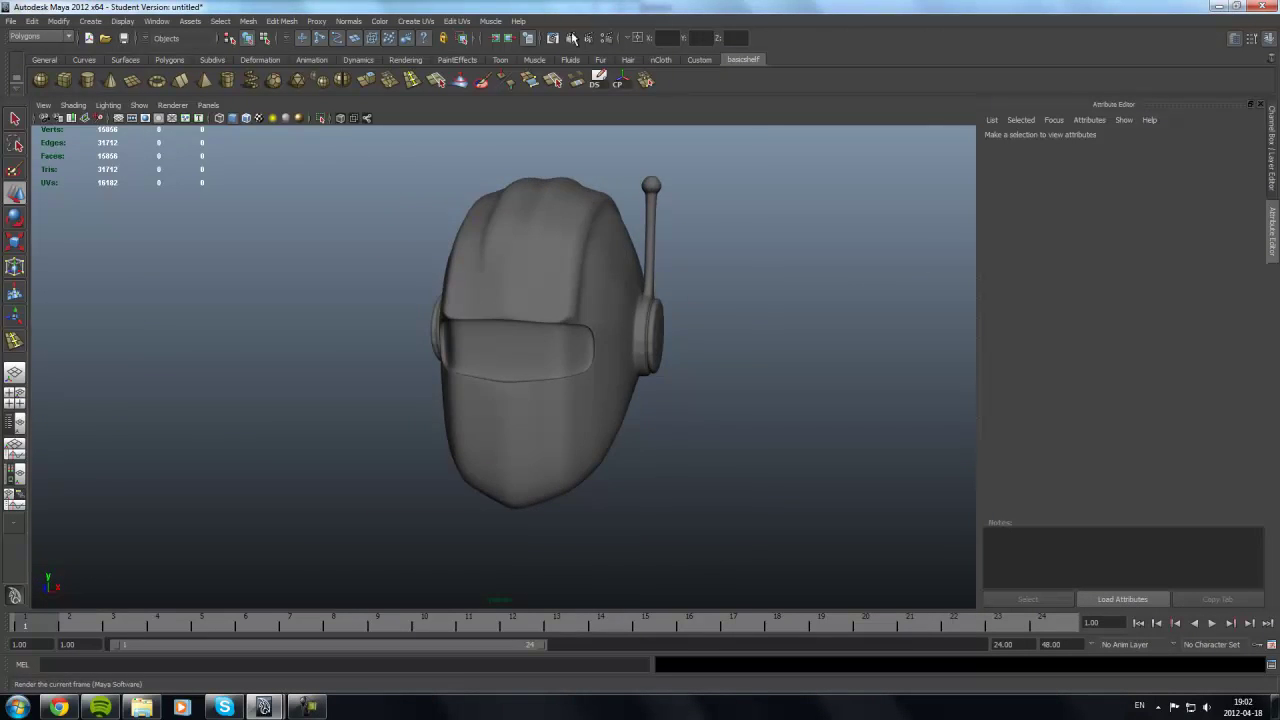
{"action": "left_click", "coordinate": [571, 38]}
{"action": "left_click", "coordinate": [350, 99]}
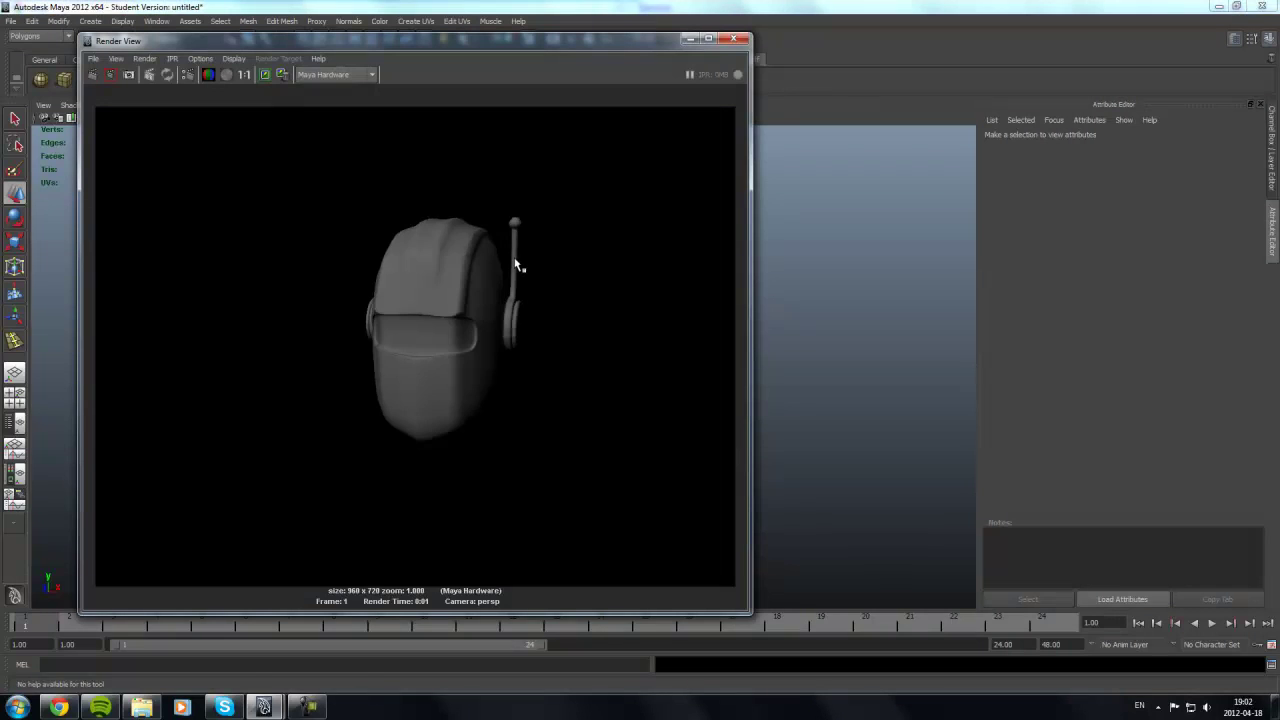